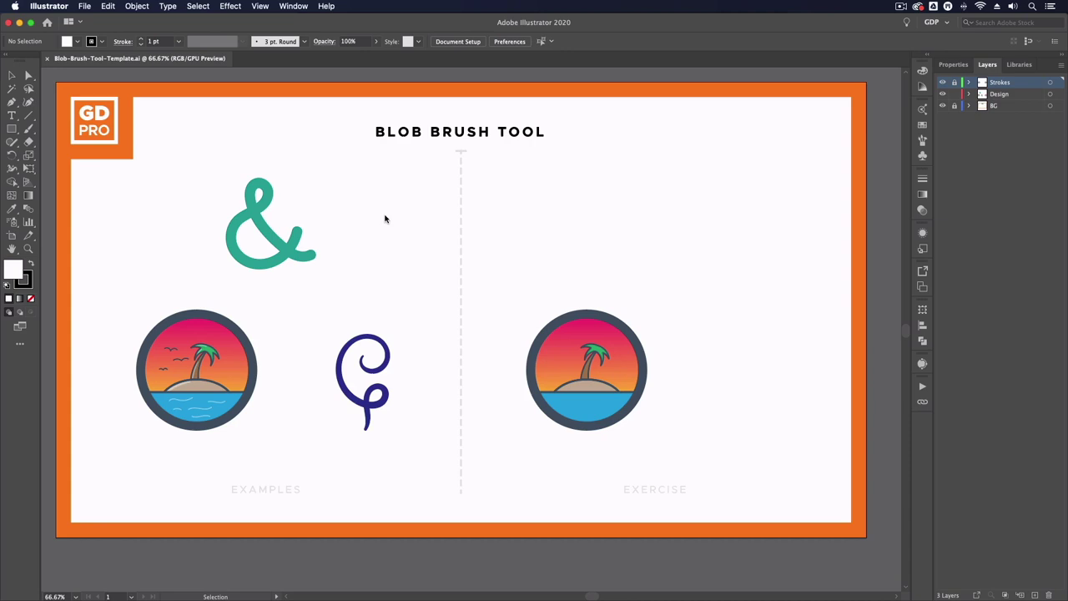
Pick the Blob Brush Tool from the Paintbrush flyout and zoom the view to 100%.
mouse_move(365, 228)
left_mouse_down()
mouse_move(441, 221)
mouse_move(403, 226)
left_mouse_up()
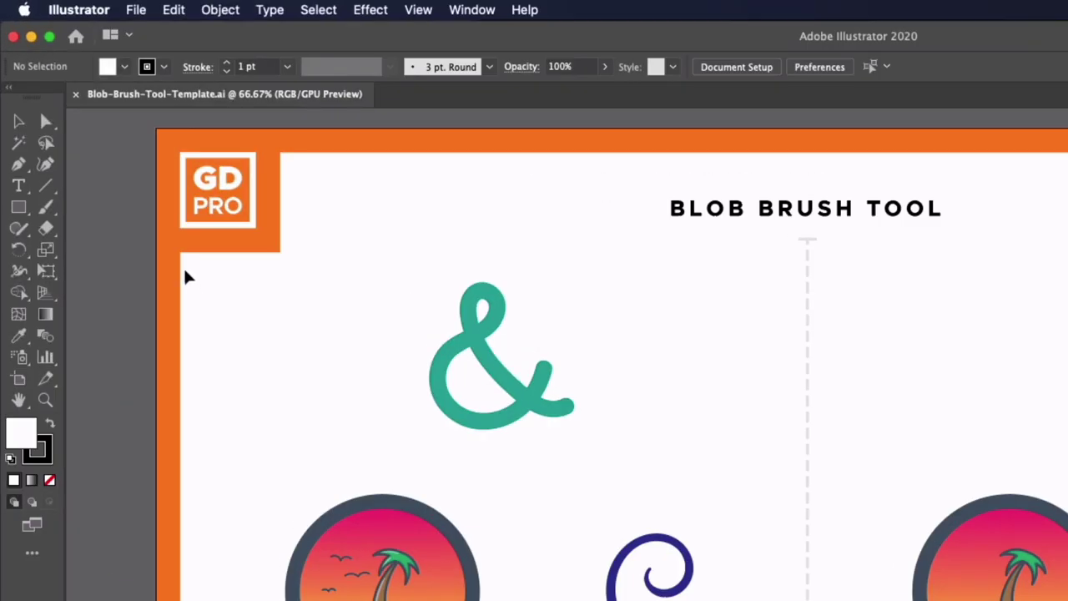
left_click(46, 209)
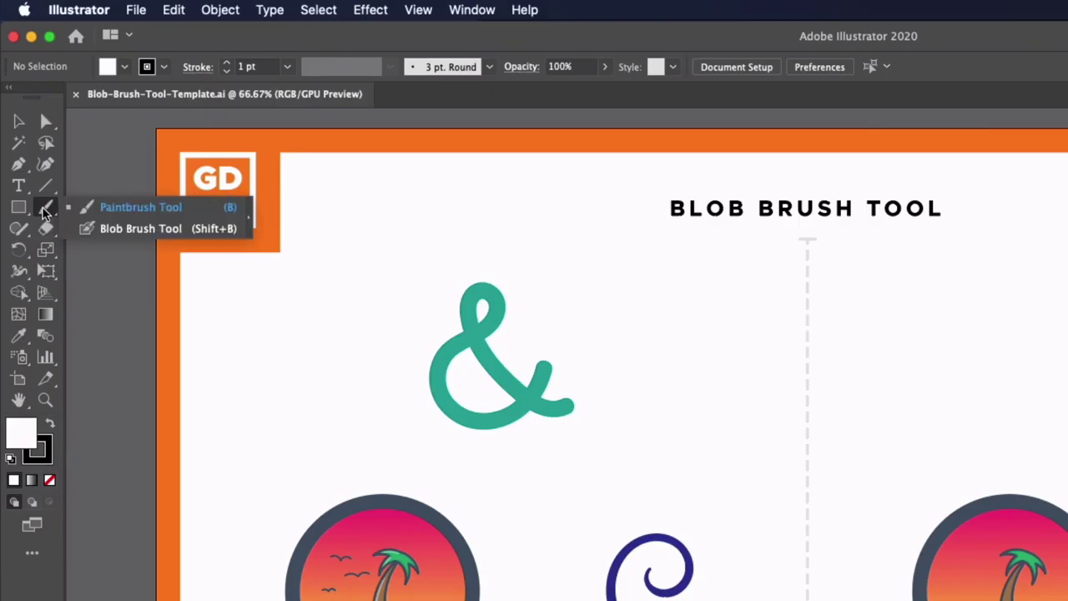
left_click_drag(46, 211, 186, 232)
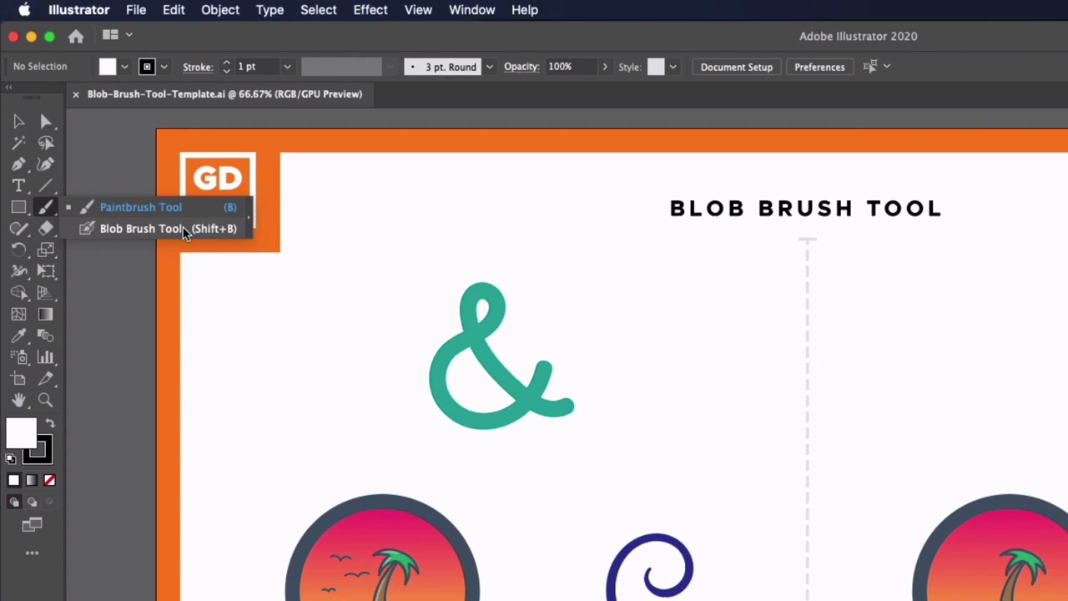
left_click(185, 228)
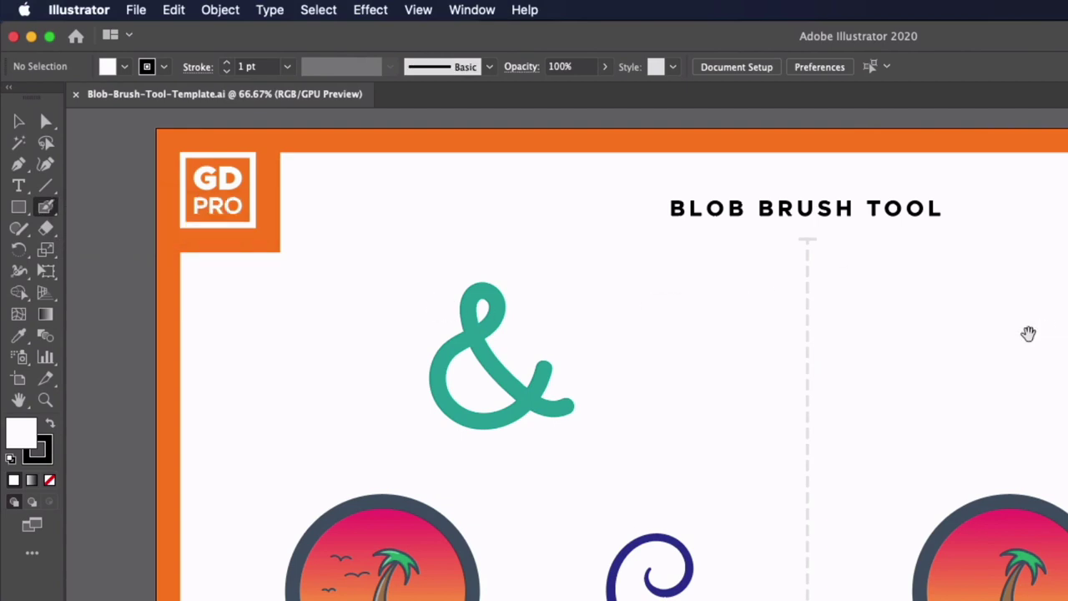
left_click_drag(1028, 335, 716, 304)
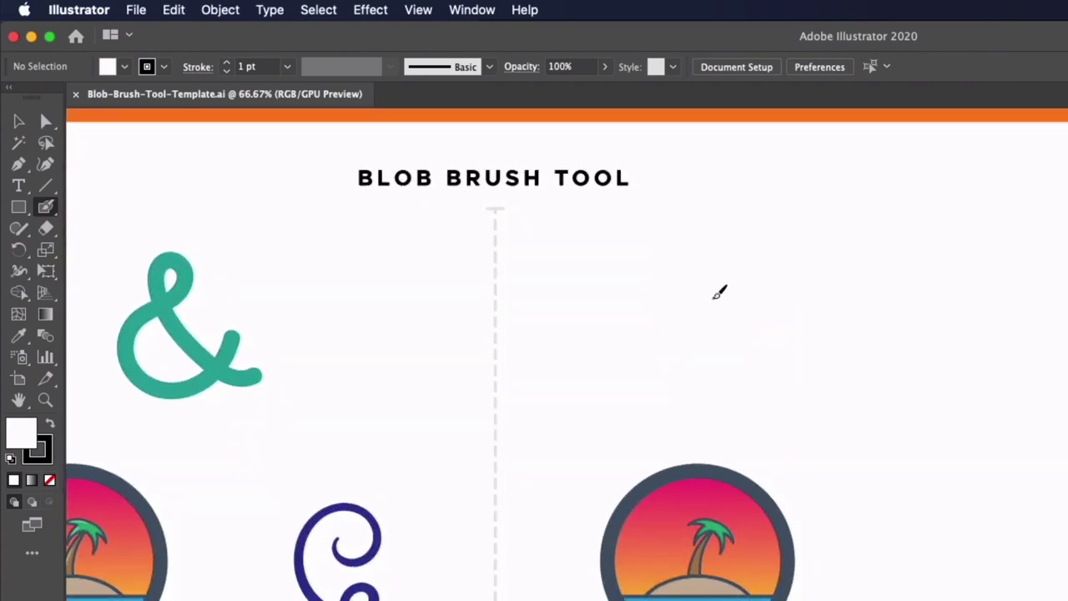
key("super+1")
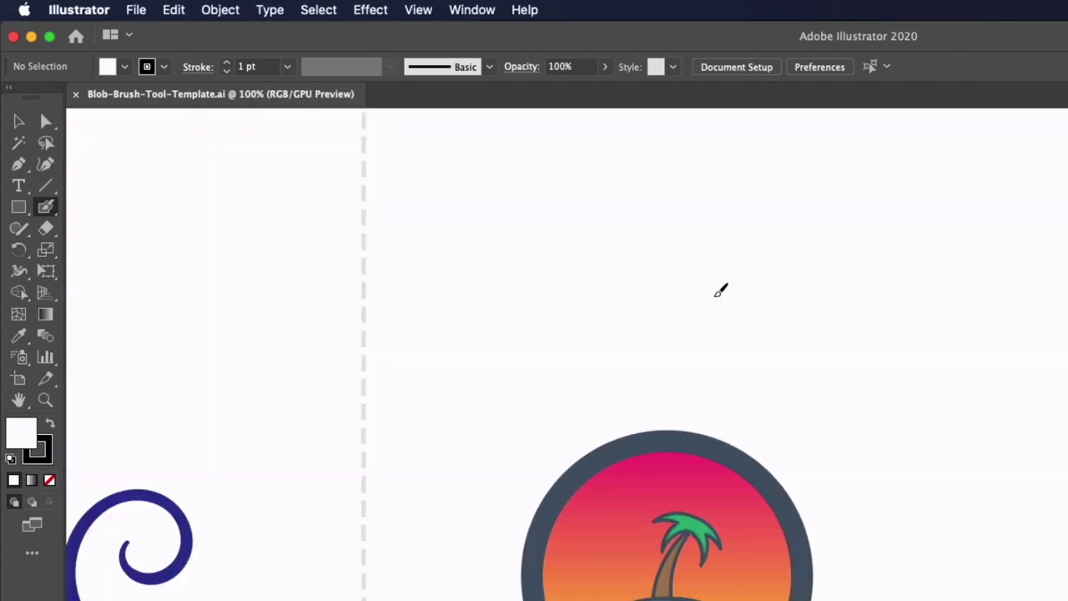
left_click_drag(703, 264, 624, 504)
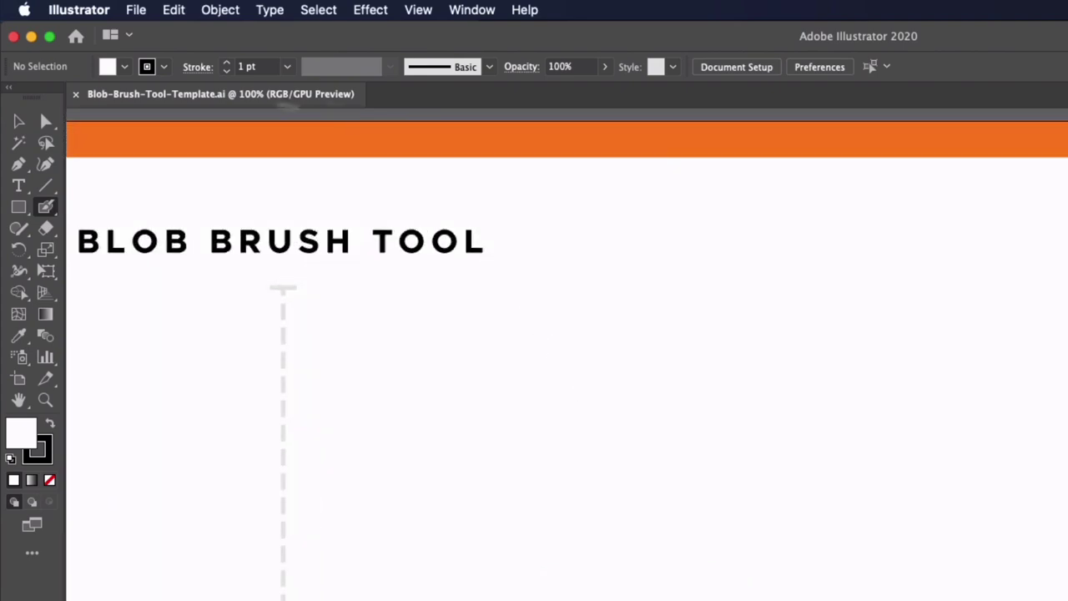
In the Control bar, set the stroke to None and the fill to the teal swatch.
left_click(165, 66)
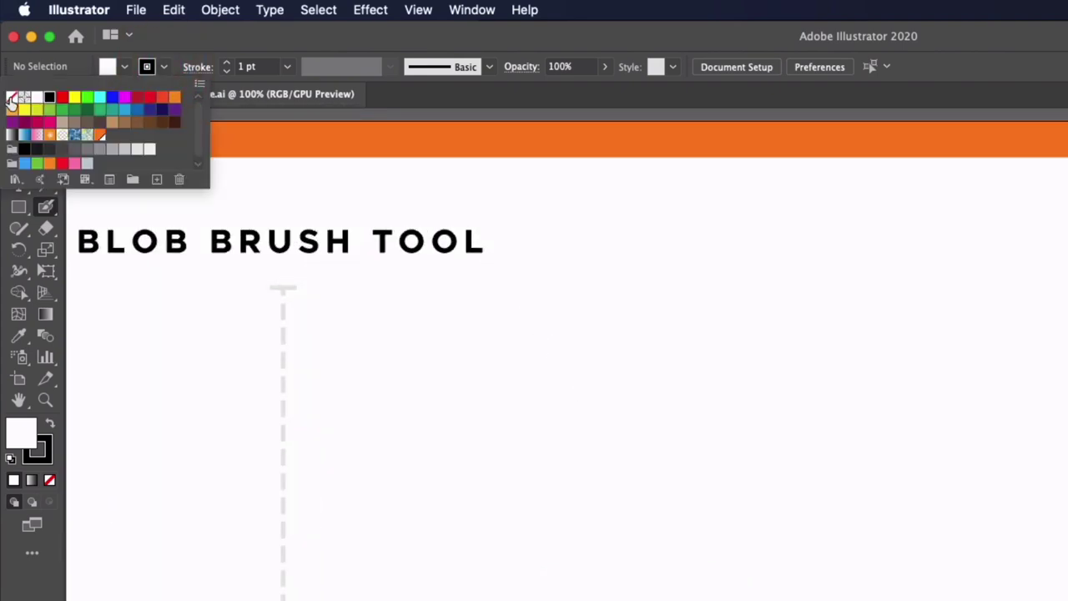
left_click(12, 96)
left_click(107, 67)
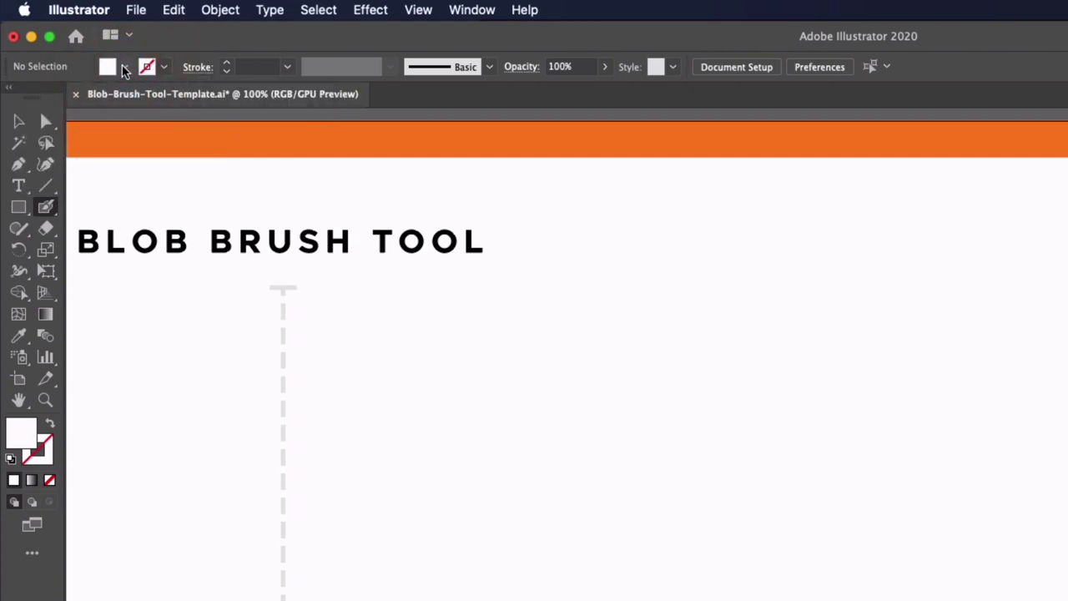
left_click(107, 67)
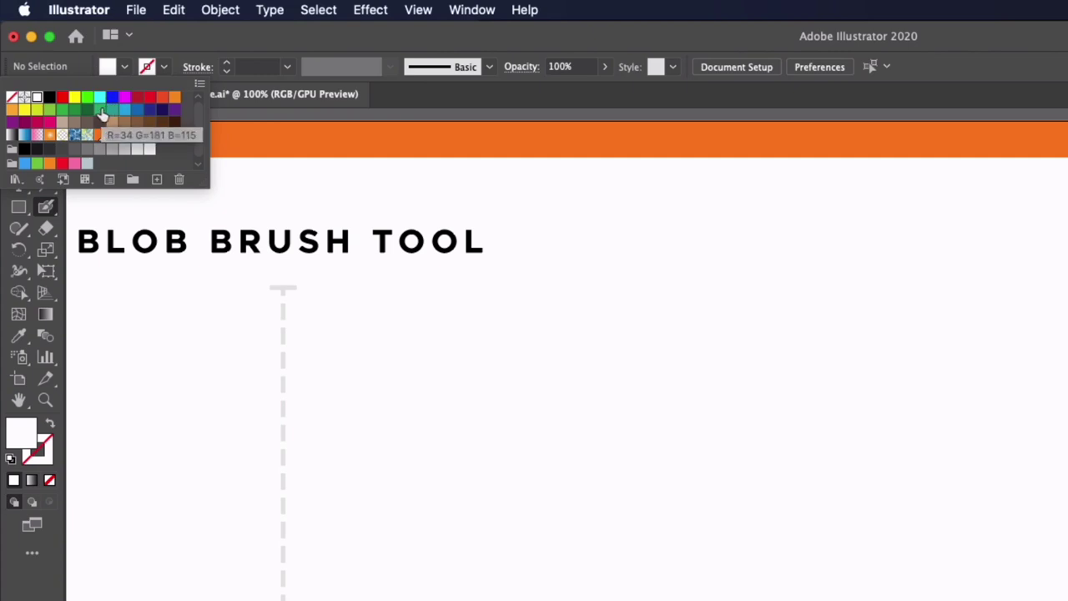
left_click(112, 110)
left_click(198, 36)
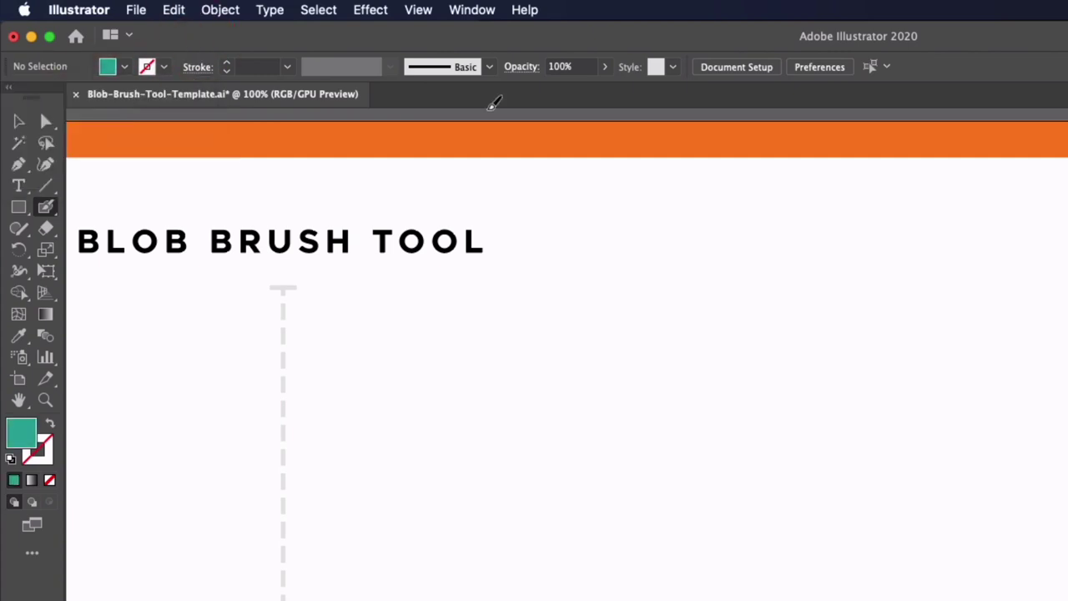
Choose the 10 pt. Round brush and paint a wavy teal stroke above the exercise badge.
left_click(489, 69)
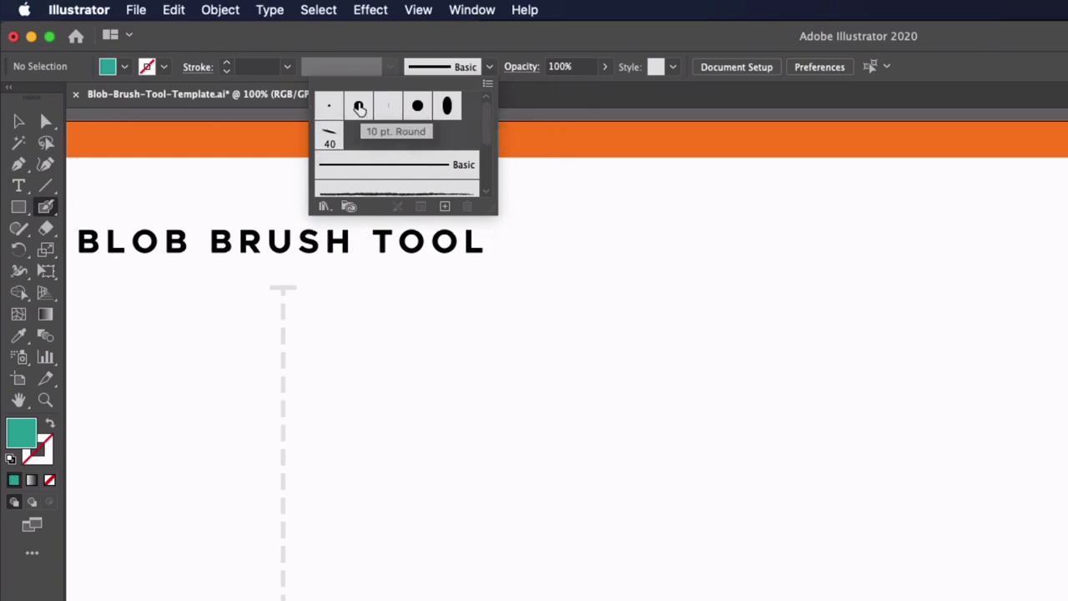
left_click(358, 107)
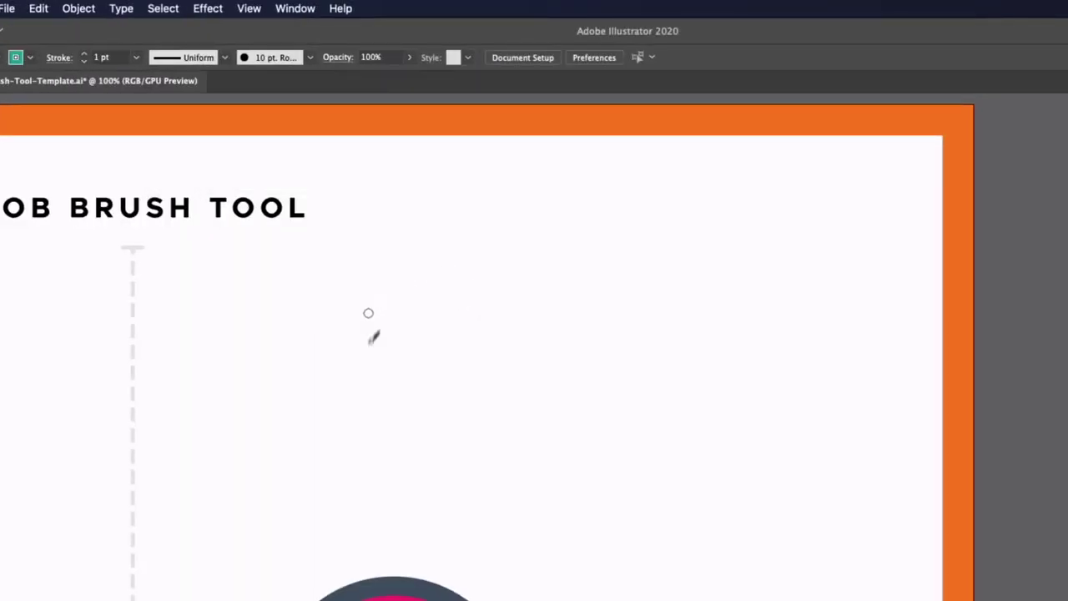
mouse_move(376, 355)
left_mouse_down()
mouse_move(435, 290)
mouse_move(575, 376)
mouse_move(706, 347)
mouse_move(744, 320)
left_mouse_up()
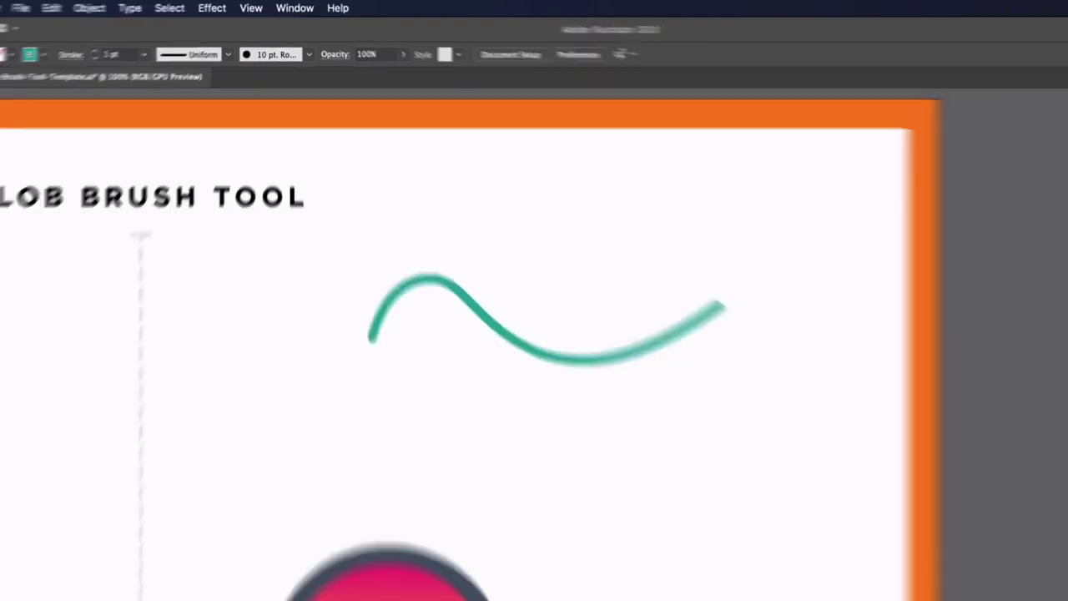
Select the new teal stroke and zoom in to inspect its filled path, then zoom back out.
key("v")
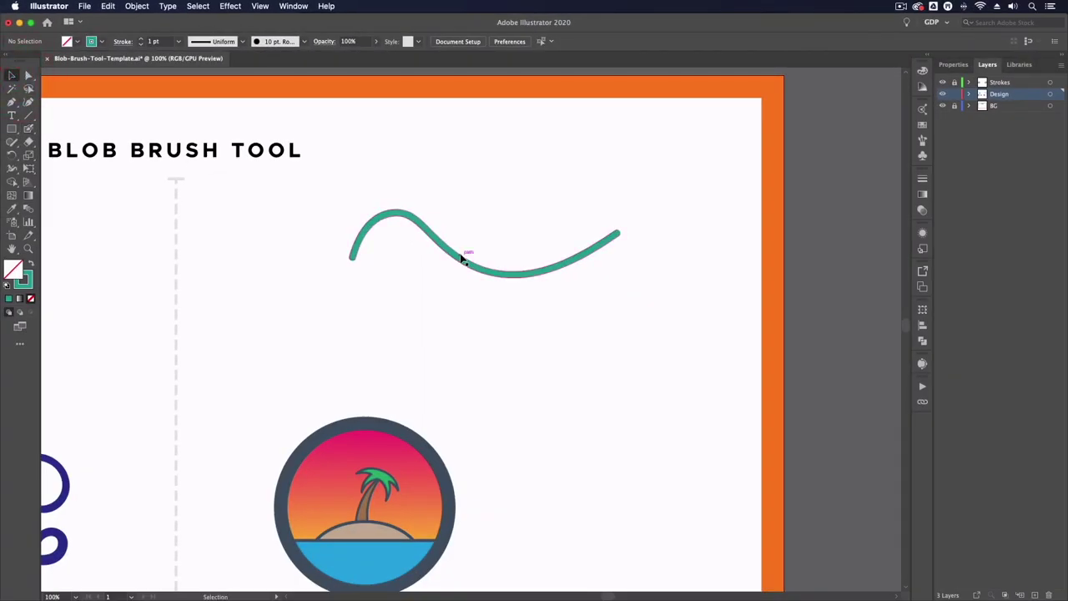
left_click(463, 254)
key("super+equal")
key("super+equal")
key("super+equal")
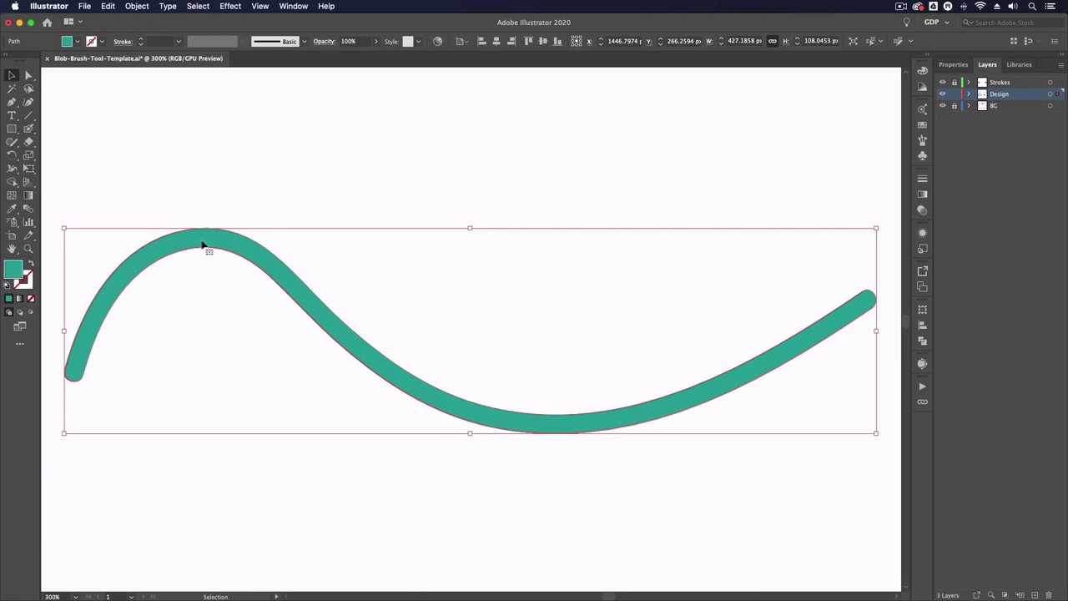
key("super+minus")
key("super+minus")
key("super+minus")
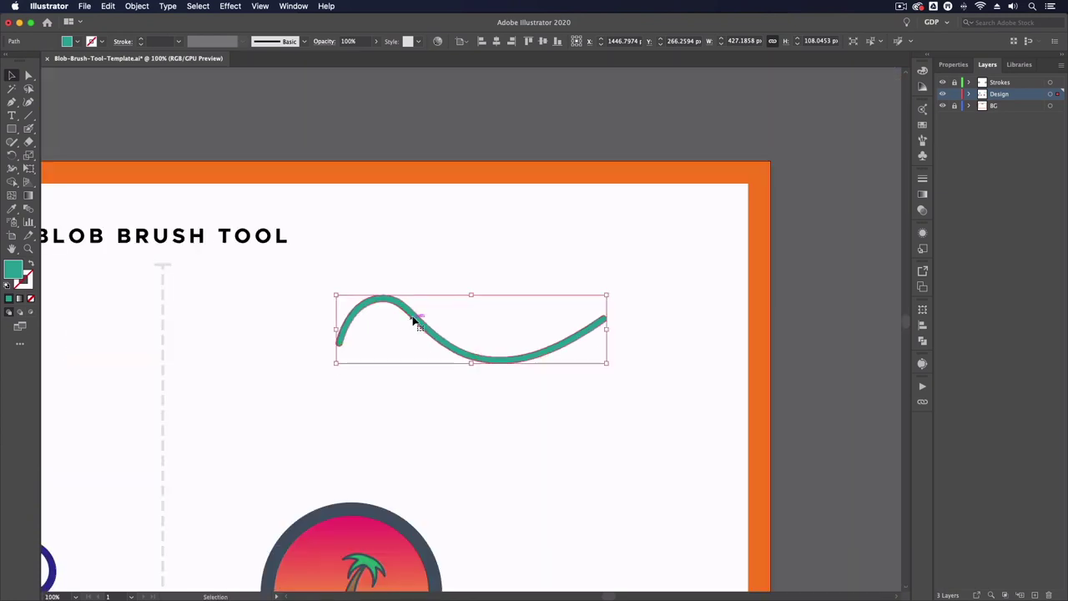
With nothing selected, review the Blob Brush Tool options, then enlarge the brush with ].
left_click(415, 321)
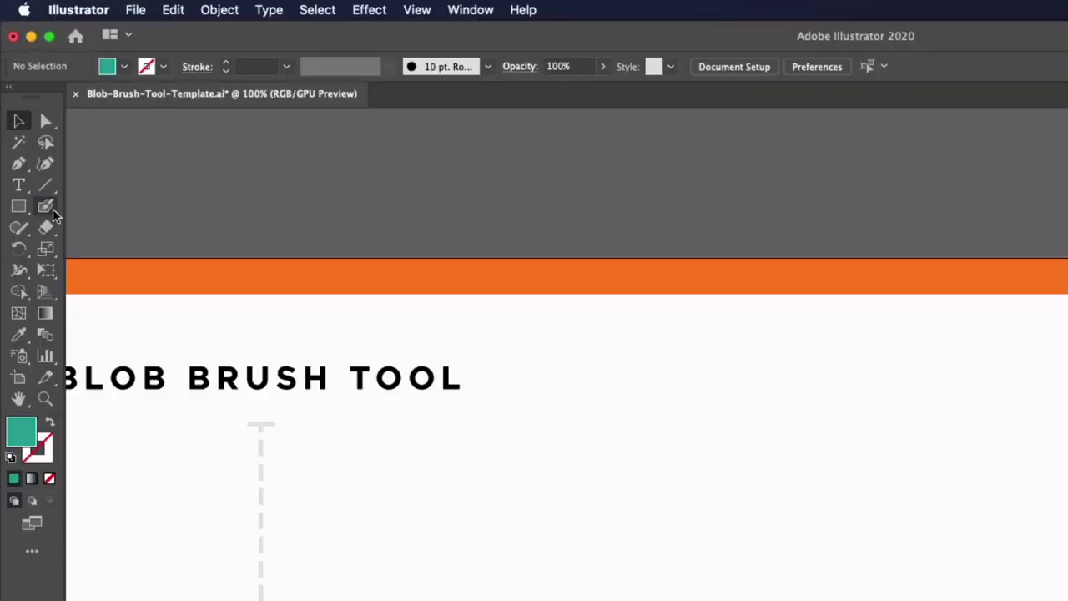
double_click(28, 128)
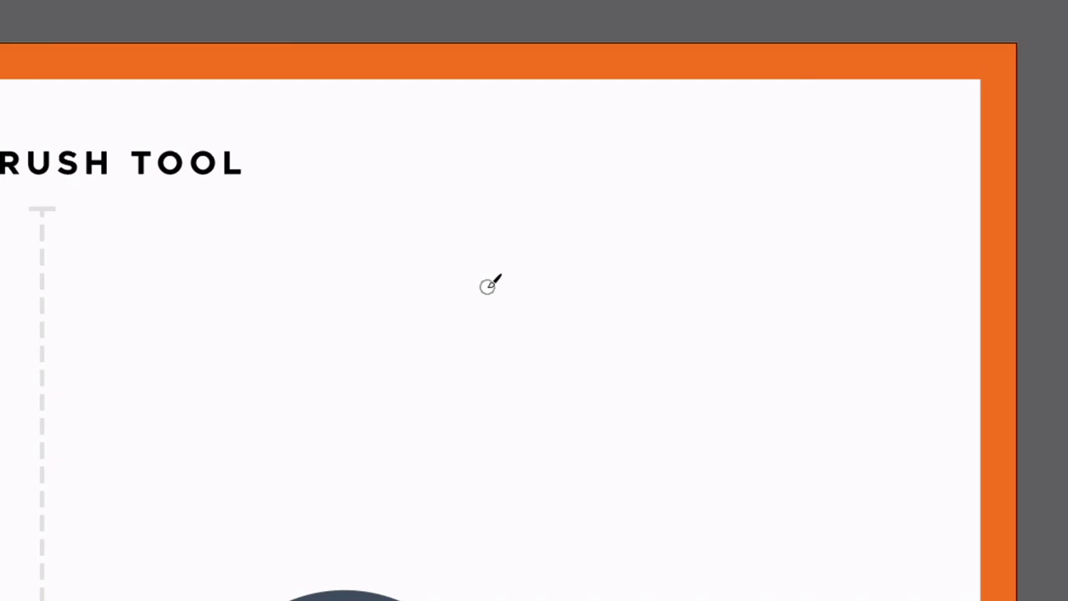
key("bracketright")
key("bracketright")
key("bracketright")
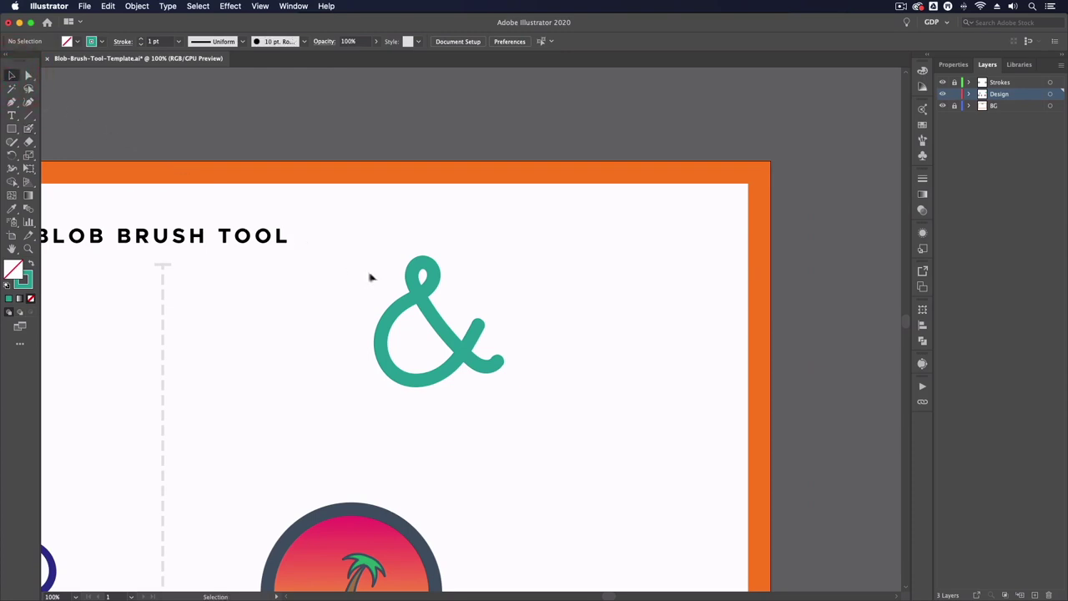
Zoom in on the teal ampersand and paint over its top loop with the Blob Brush.
left_click(404, 292)
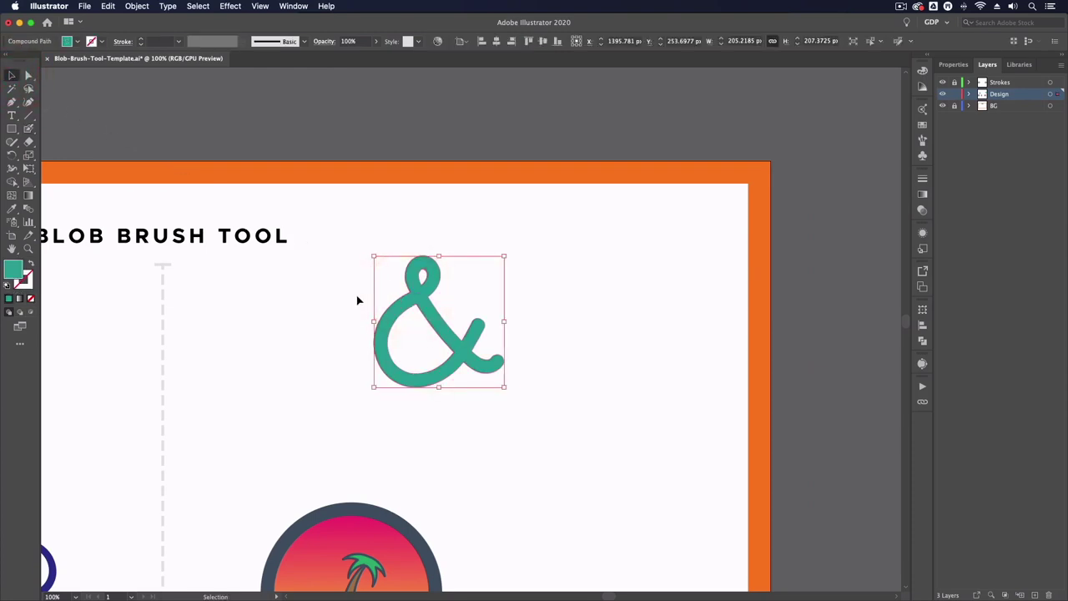
key("super+equal")
key("super+equal")
key("super+equal")
key("super+equal")
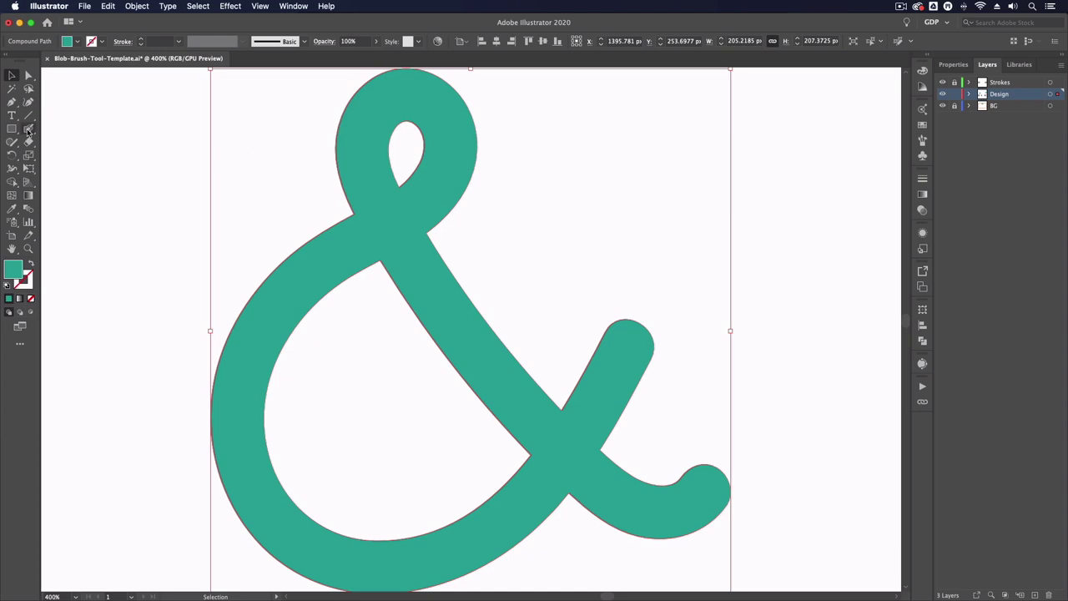
left_click(28, 129)
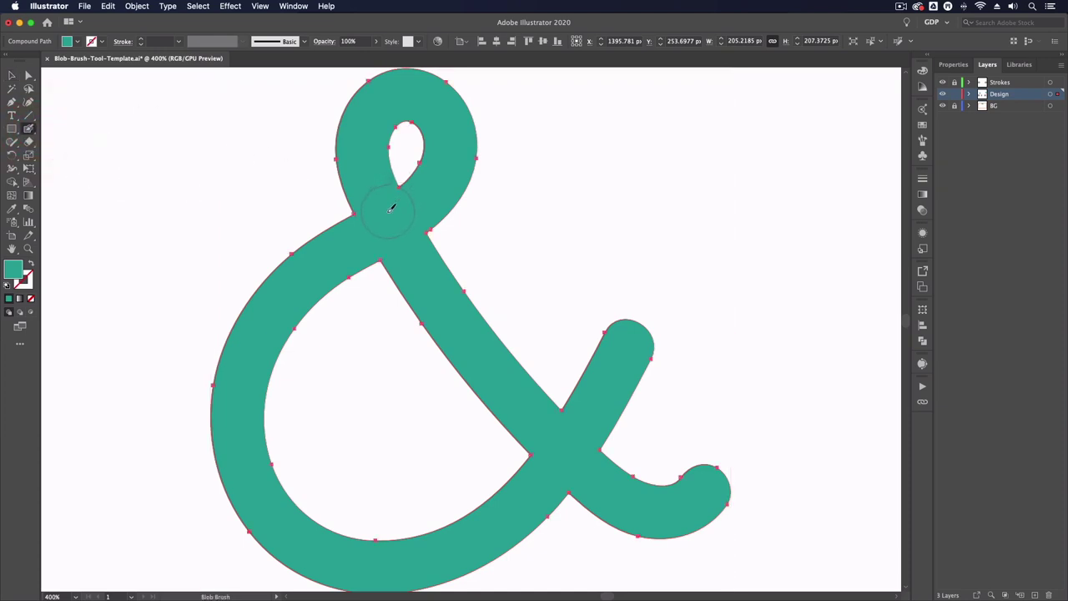
mouse_move(407, 196)
left_mouse_down()
mouse_move(426, 149)
mouse_move(414, 113)
mouse_move(393, 138)
mouse_move(403, 192)
left_mouse_up()
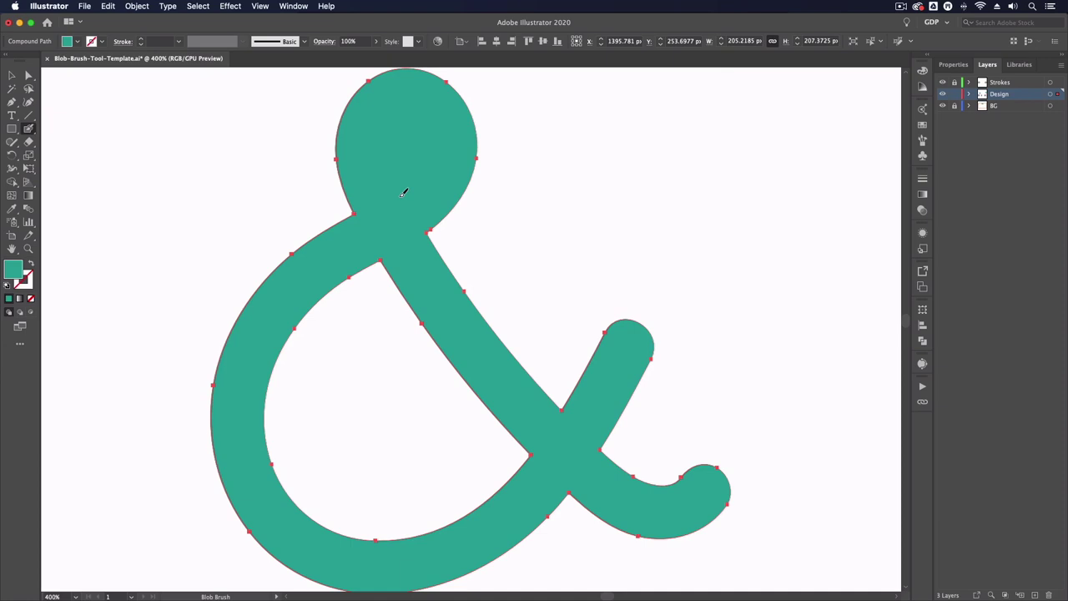
left_click(12, 75)
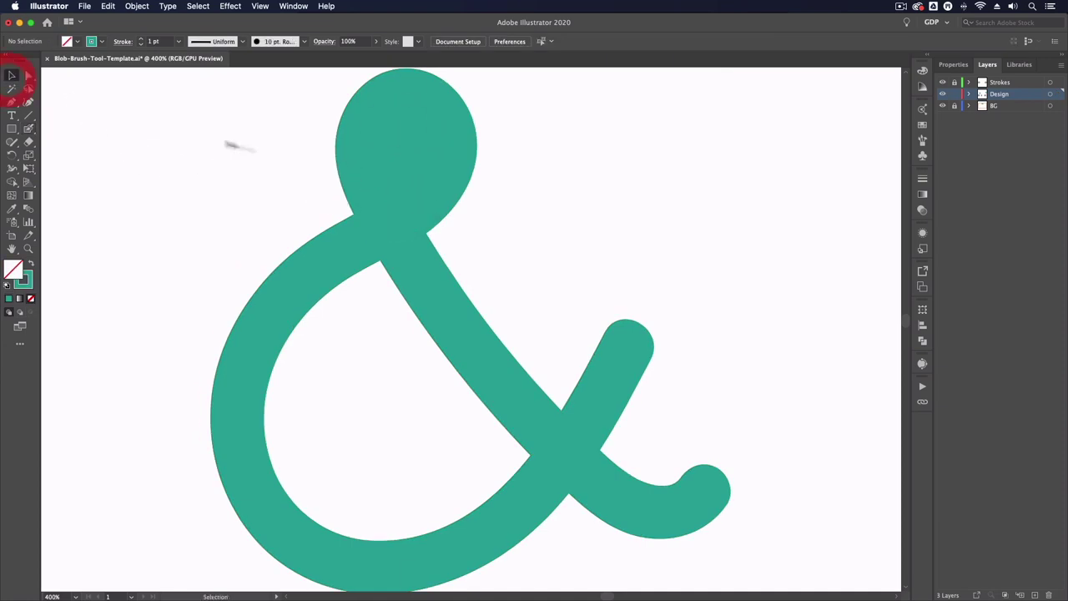
left_click(431, 195)
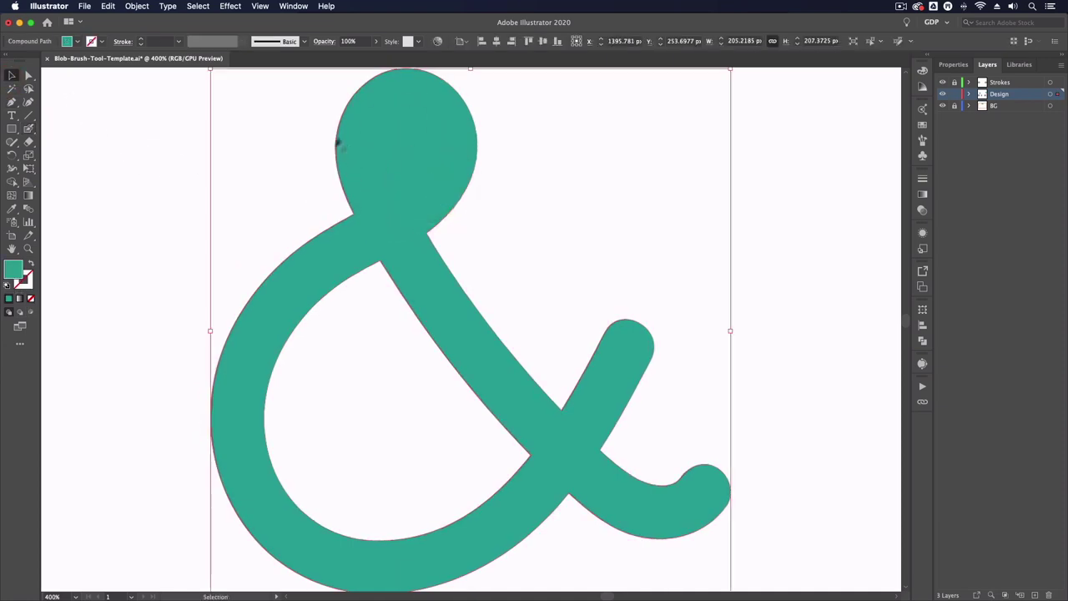
left_click(296, 193)
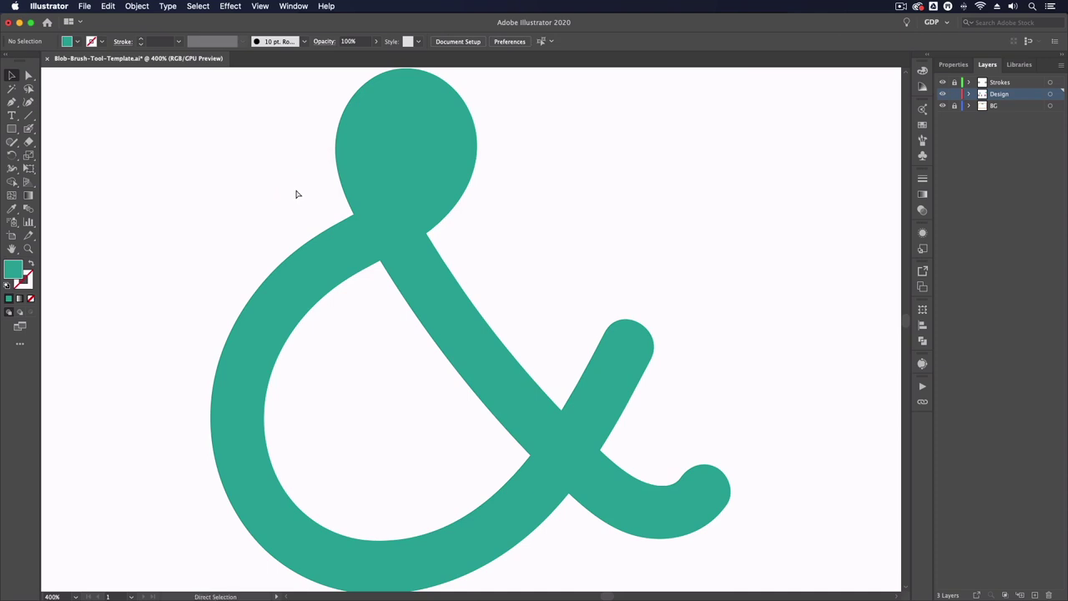
Undo the loop fill, then select the badge's sunset gradient and zoom in on it.
key("super+z")
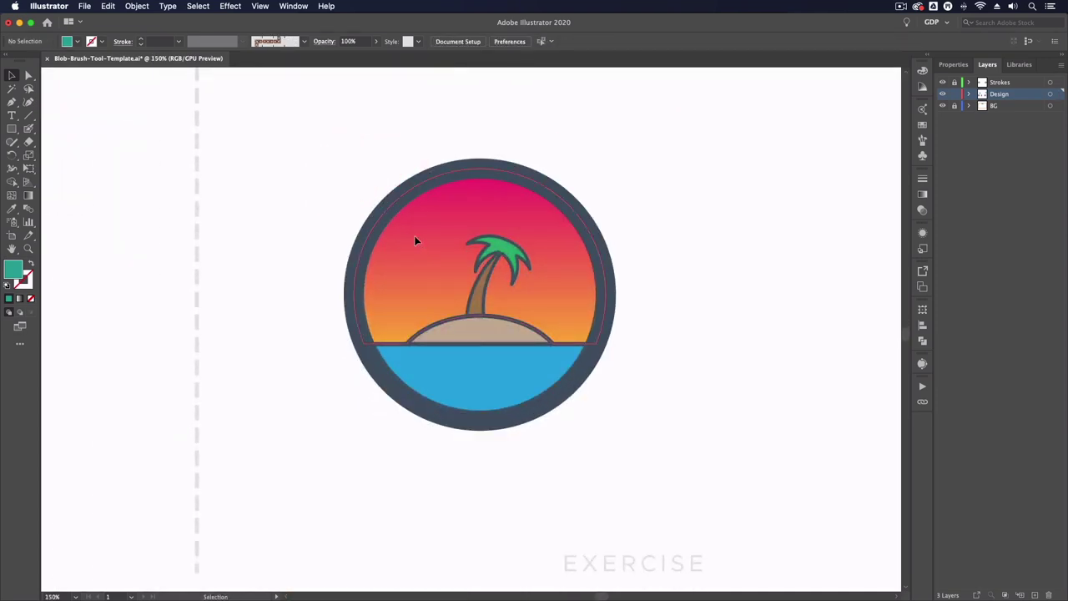
left_click(414, 241)
key("super+=")
key("super+=")
key("super+=")
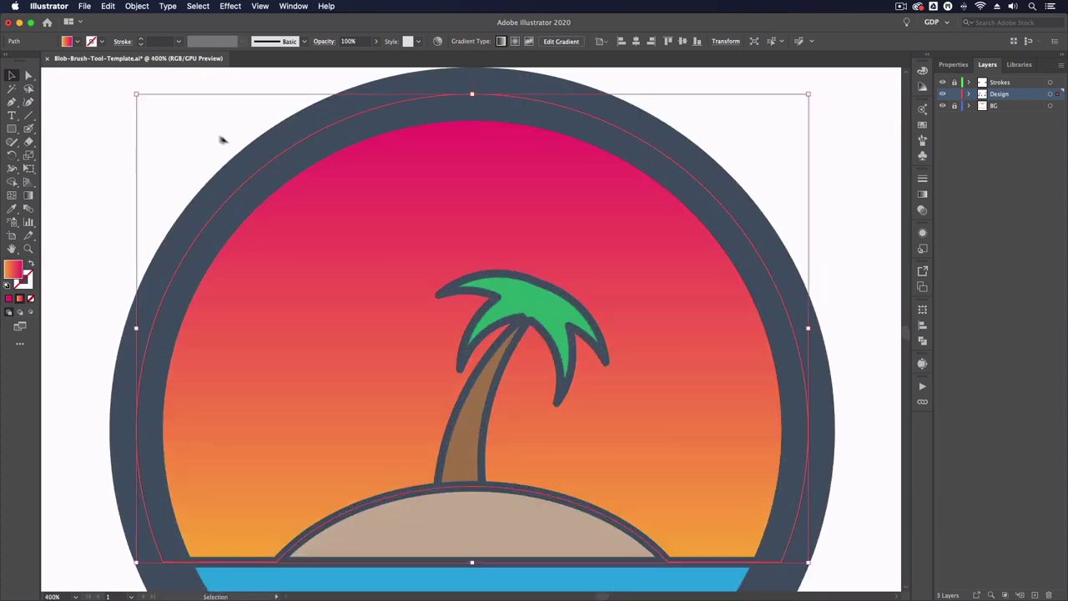
Make the Design layer active and sample the palm leaves' green with the Eyedropper.
left_click(177, 118)
left_click_drag(380, 276, 367, 212)
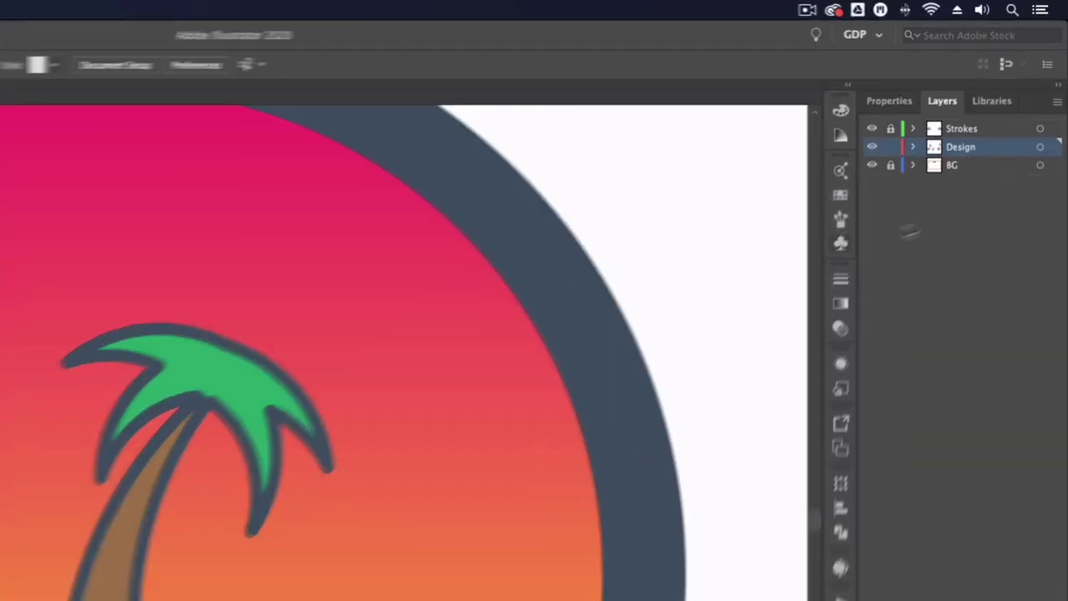
left_click(1014, 85)
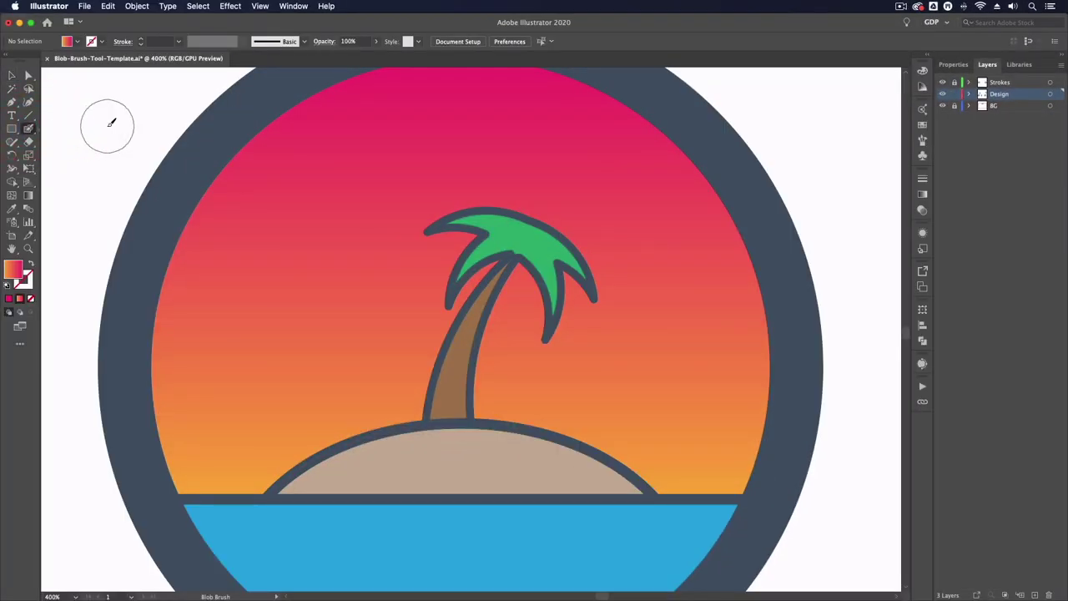
key("i")
left_click(505, 228)
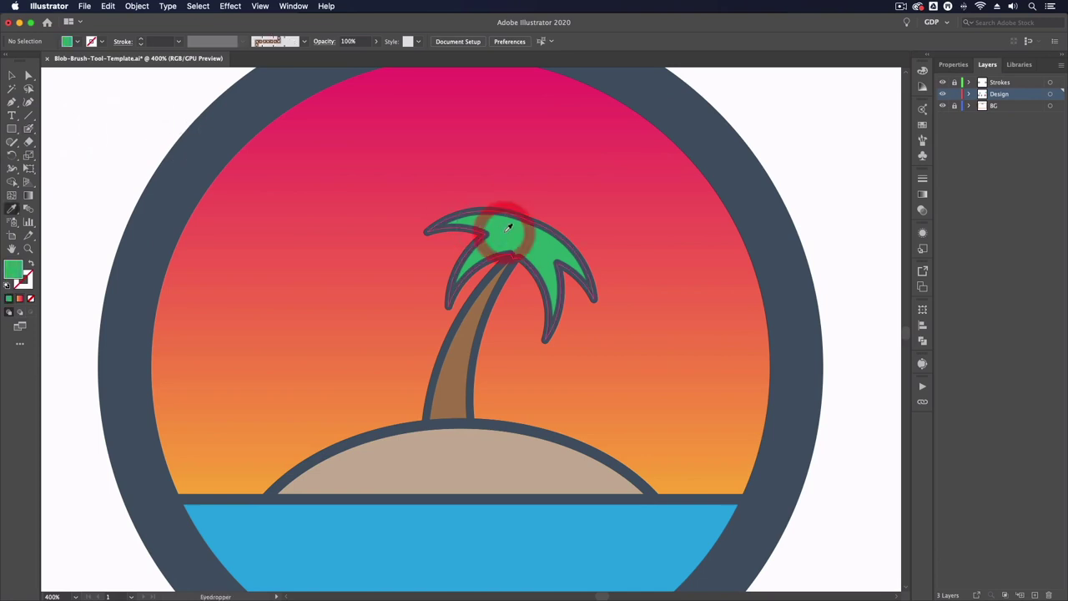
Zoom in on the leaves and pick a lighter tint of that green in the Color Guide.
scroll(482, 220, "up", 5)
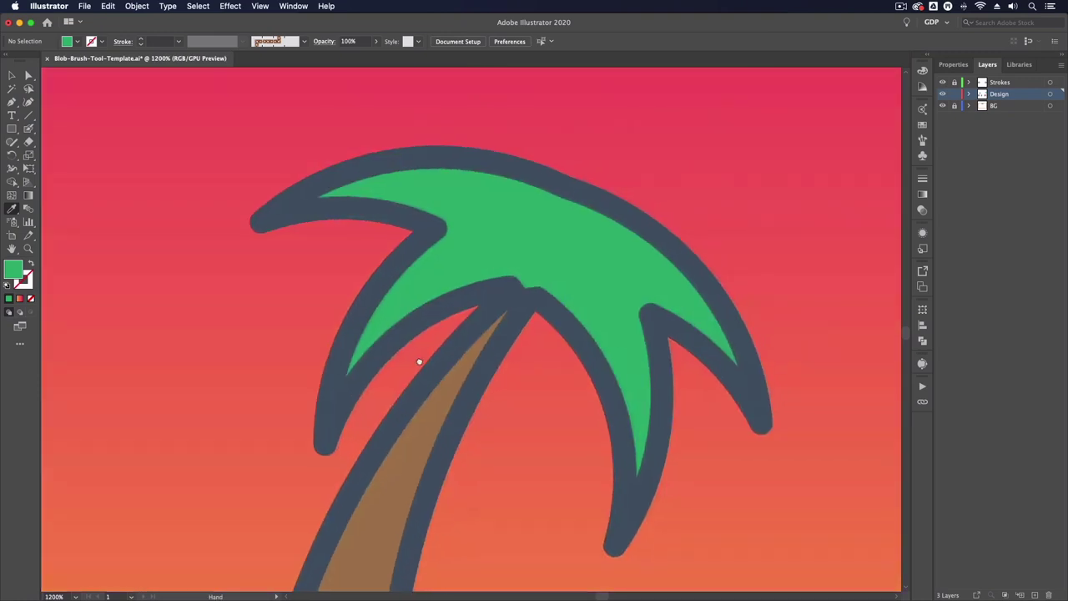
left_click_drag(417, 362, 363, 344)
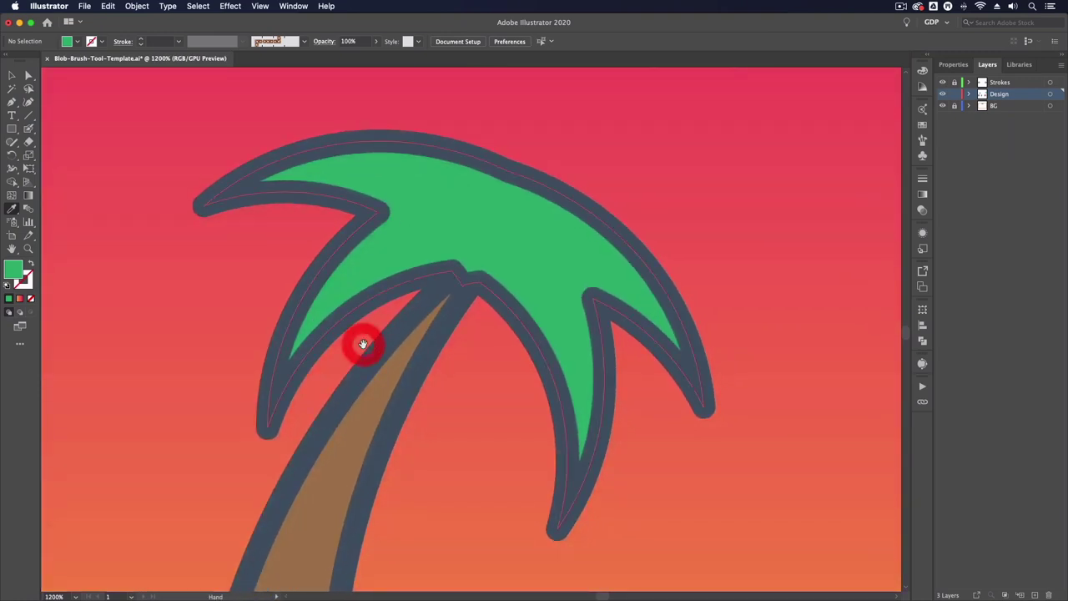
left_click(922, 88)
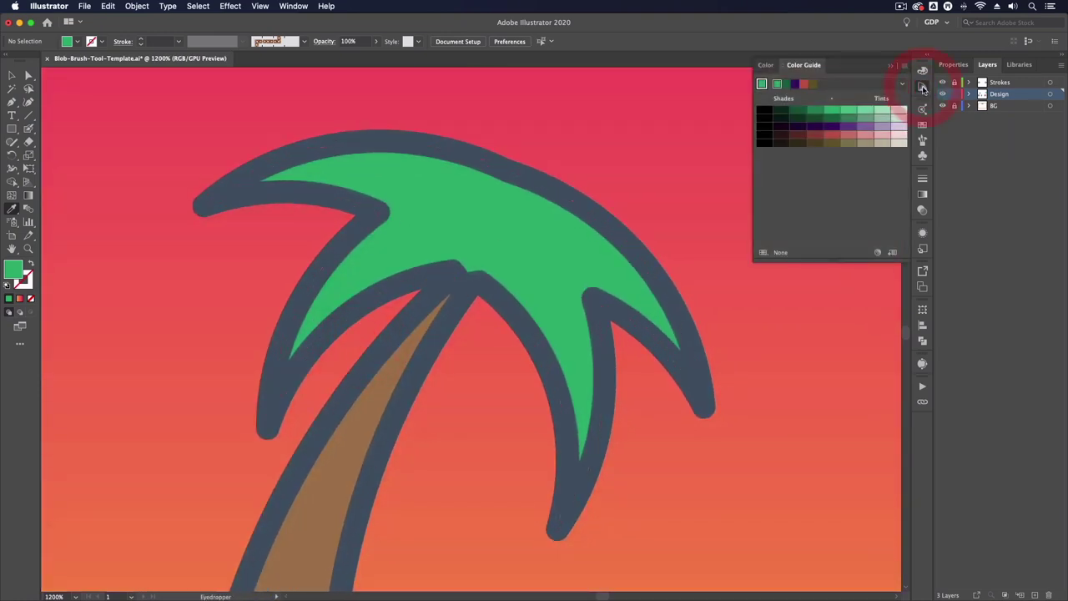
left_click(864, 112)
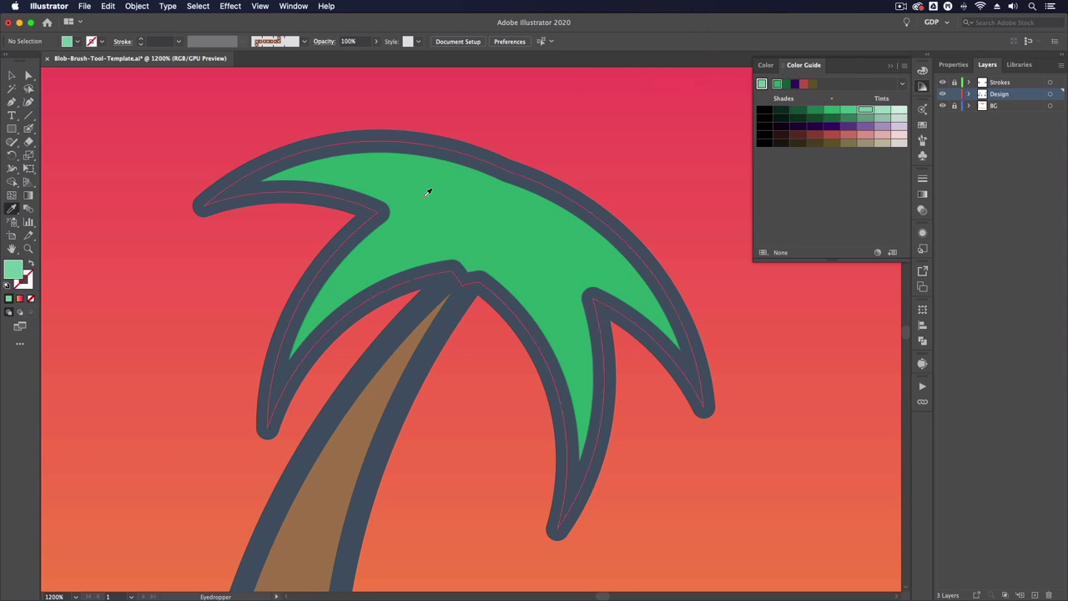
Shrink the Blob Brush and paint light green highlights along the upper and left palm leaves.
key("shift+b")
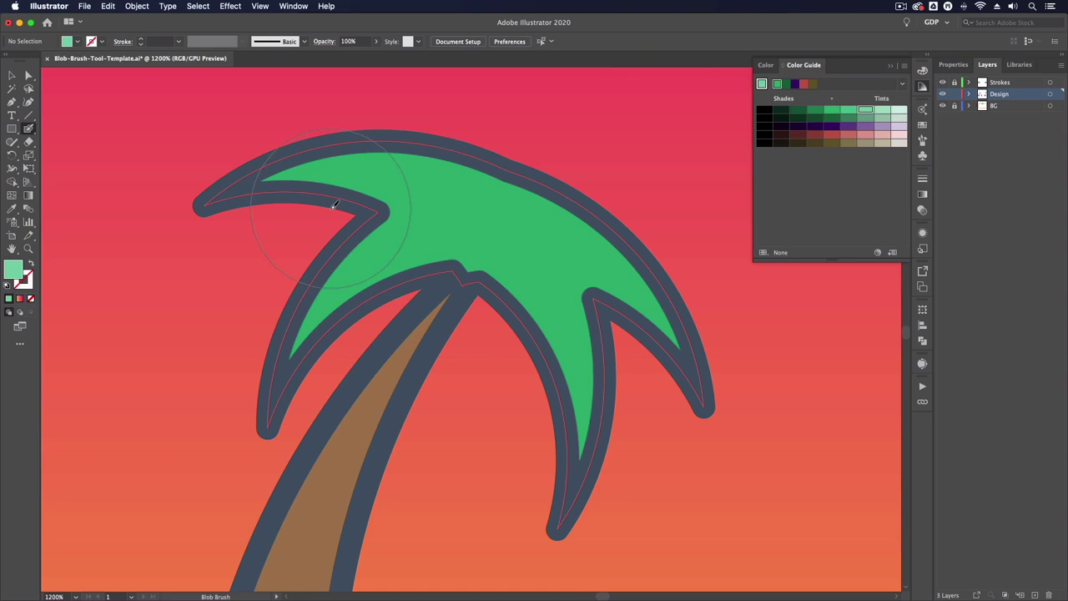
key("bracketleft")
key("bracketleft")
mouse_move(272, 178)
left_mouse_down()
mouse_move(385, 151)
mouse_move(434, 155)
mouse_move(491, 186)
left_mouse_up()
left_click_drag(288, 361, 387, 222)
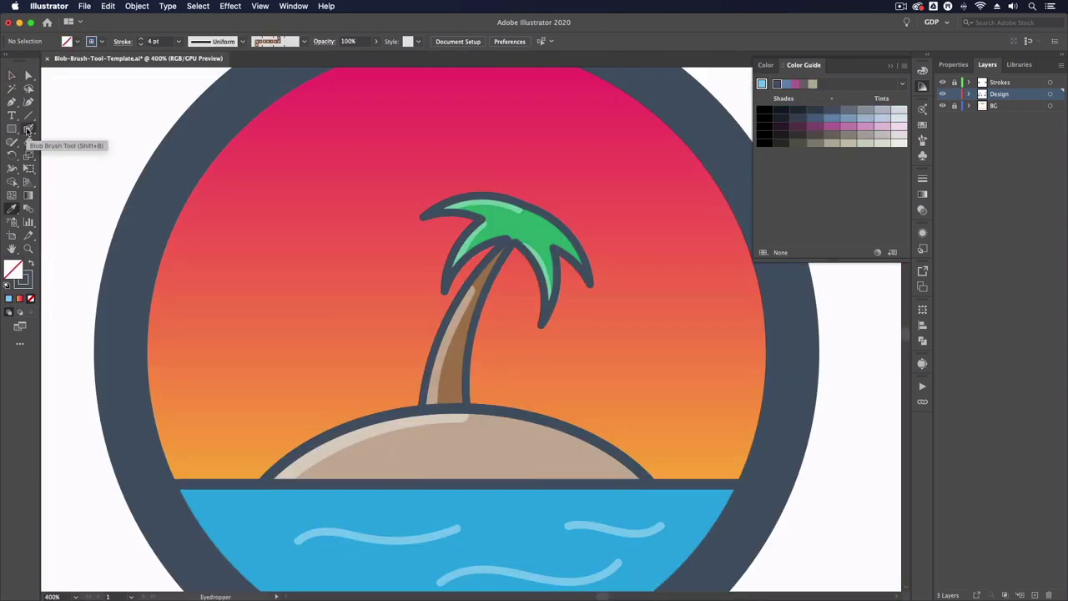
Paint a V-shaped dark slate bird in the sky left of the palm tree, then check it by selecting and deselecting.
left_click(27, 129)
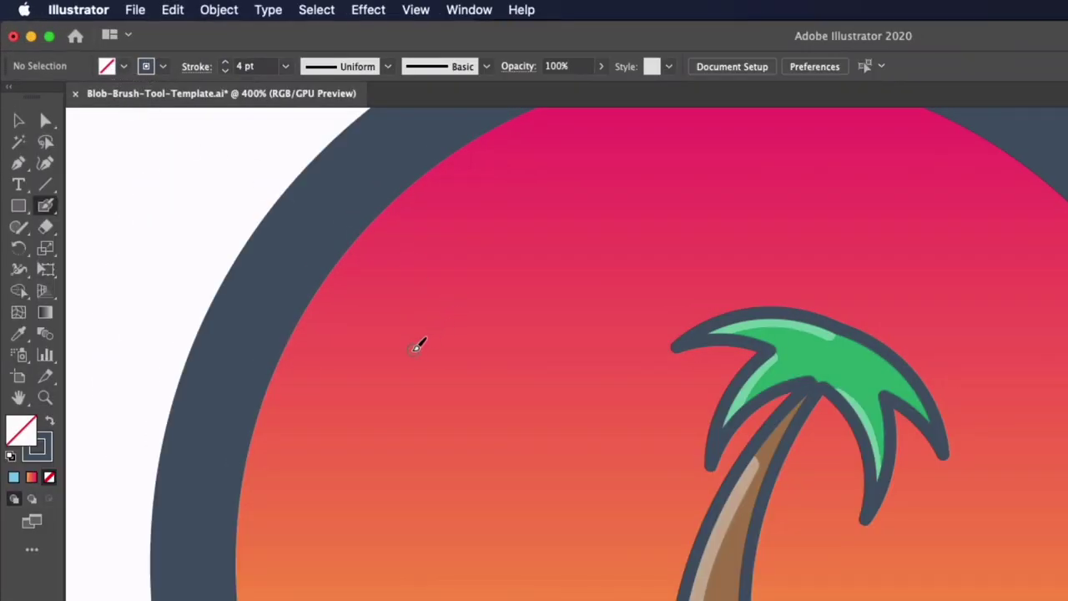
mouse_move(409, 349)
left_mouse_down()
mouse_move(449, 342)
mouse_move(475, 378)
left_mouse_up()
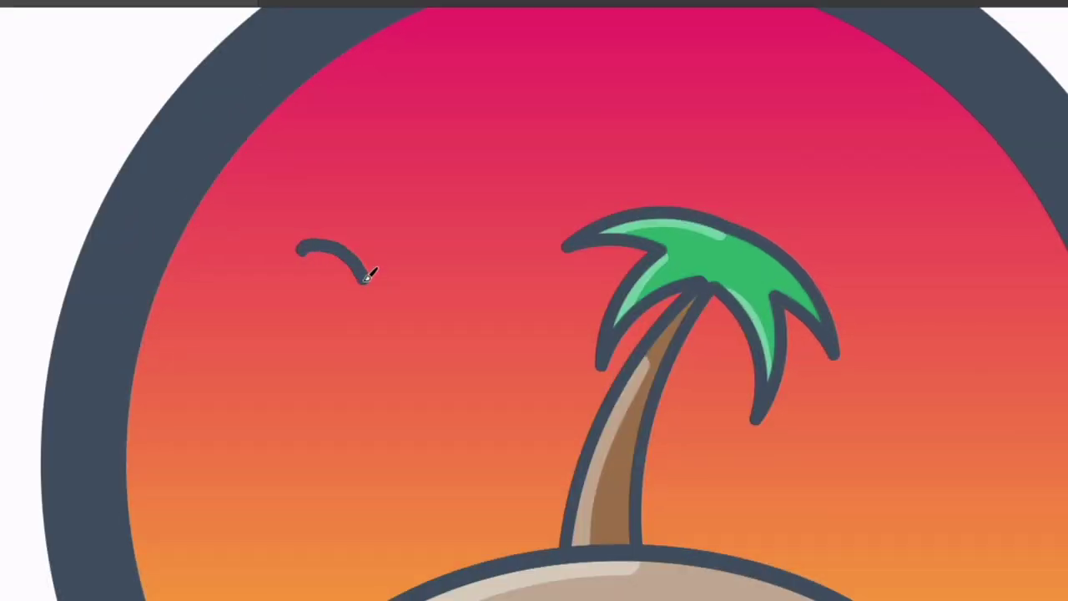
mouse_move(365, 279)
left_mouse_down()
mouse_move(381, 258)
mouse_move(436, 239)
mouse_move(453, 240)
mouse_move(447, 247)
left_mouse_up()
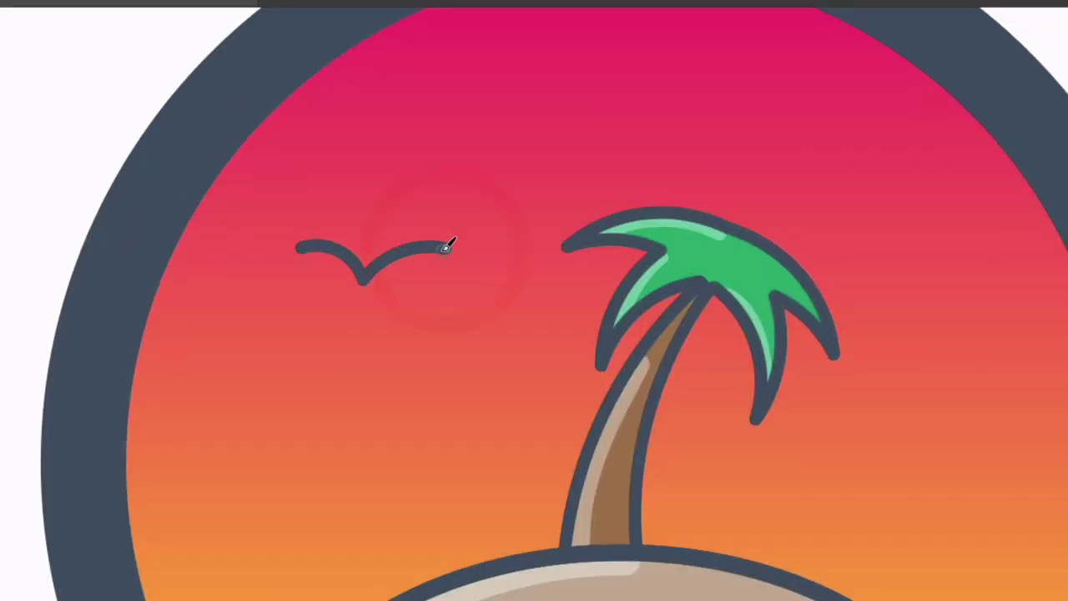
key("v")
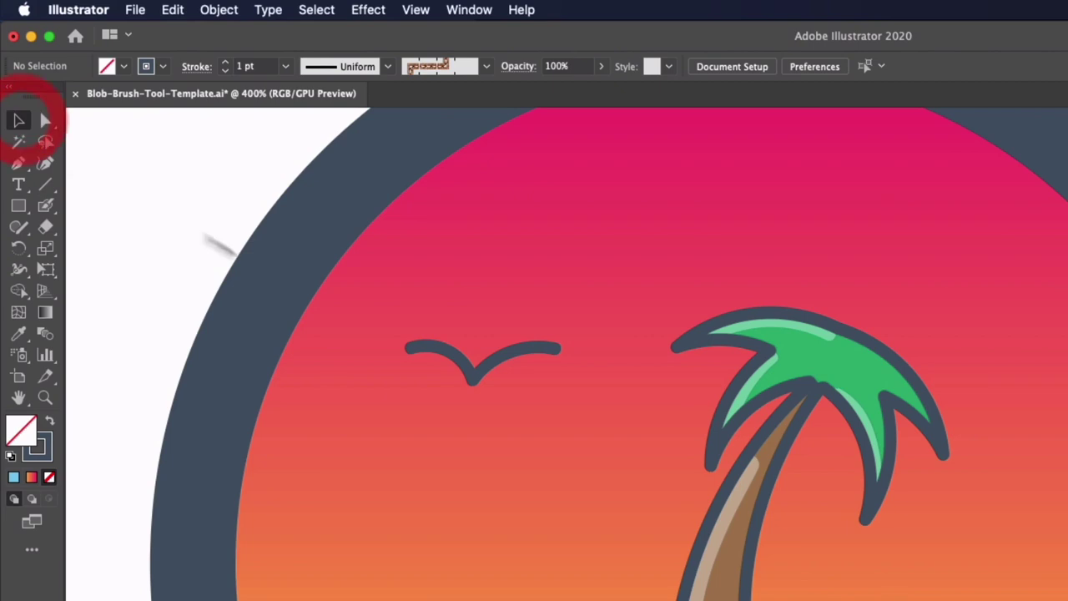
left_click(437, 347)
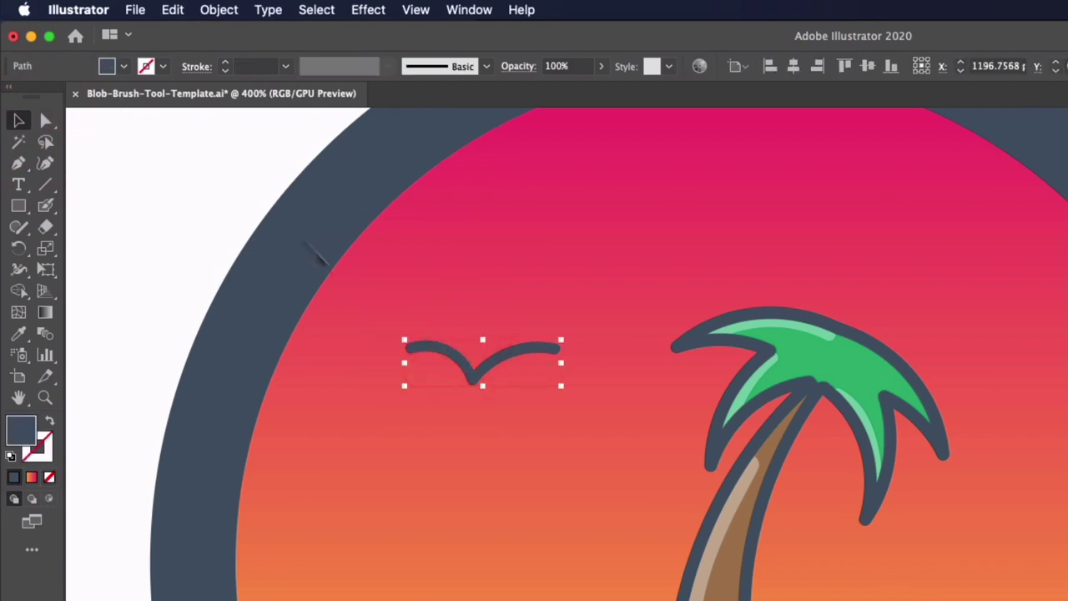
left_click(106, 233)
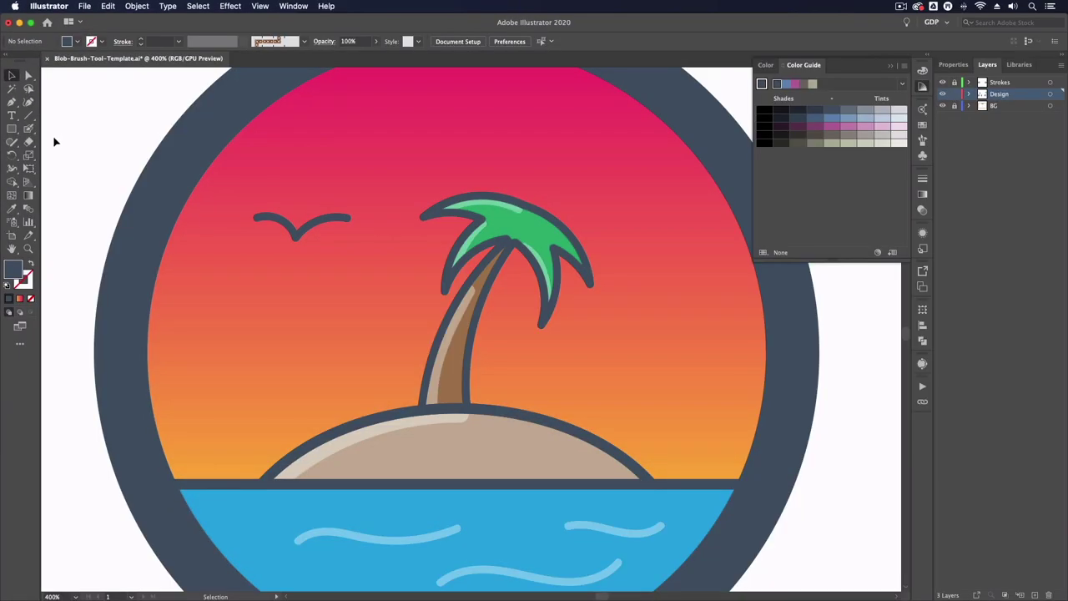
Paint a second and third bird below the first, then clear the selection.
left_click(28, 130)
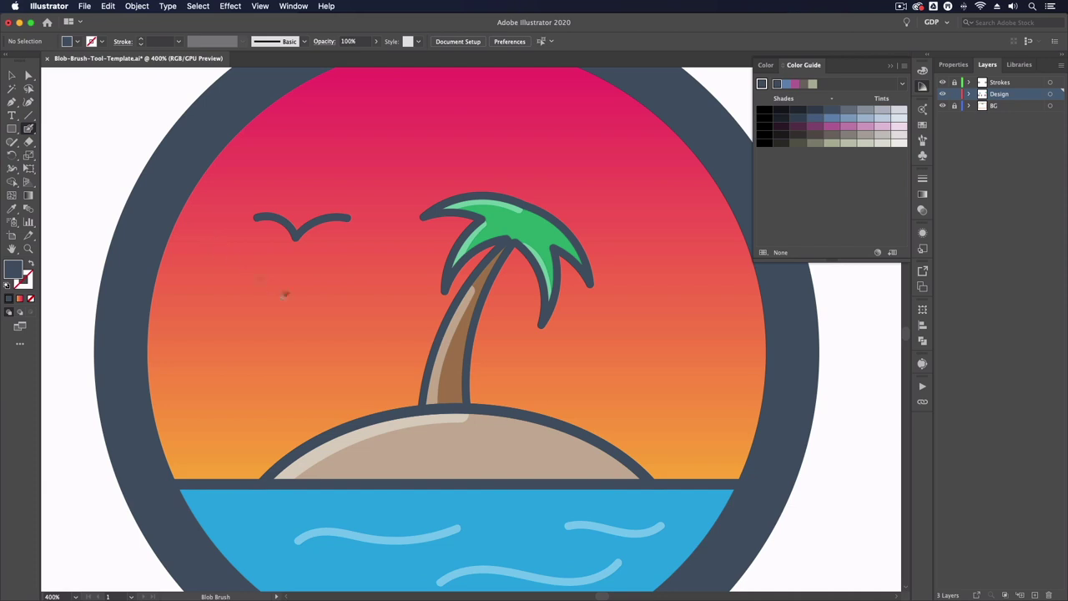
mouse_move(305, 288)
left_mouse_down()
mouse_move(358, 297)
mouse_move(407, 286)
left_mouse_up()
left_click_drag(218, 338, 300, 333)
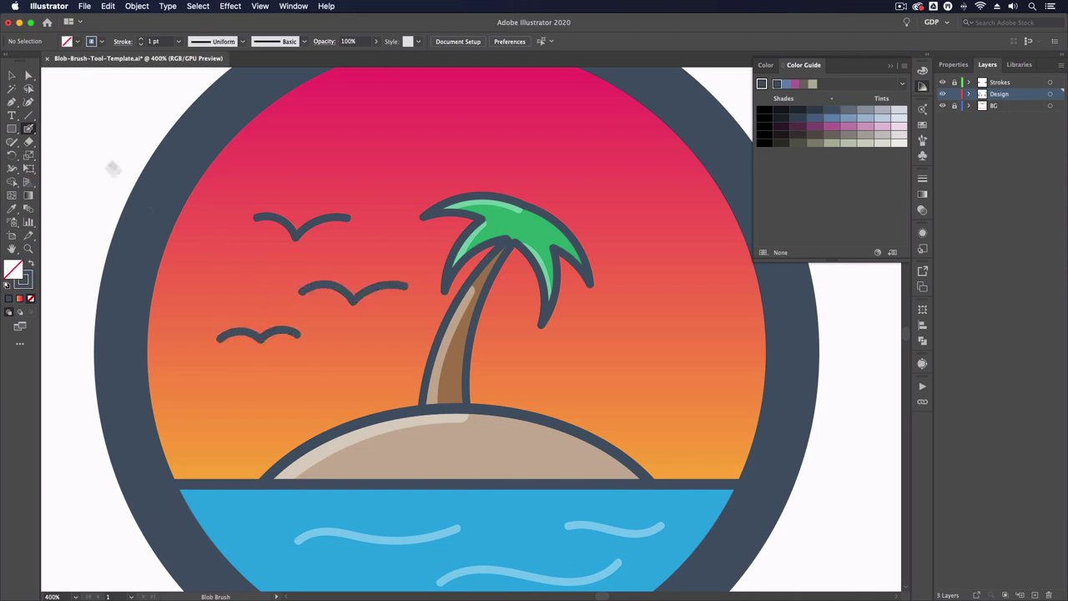
left_click(12, 75)
left_click(94, 122)
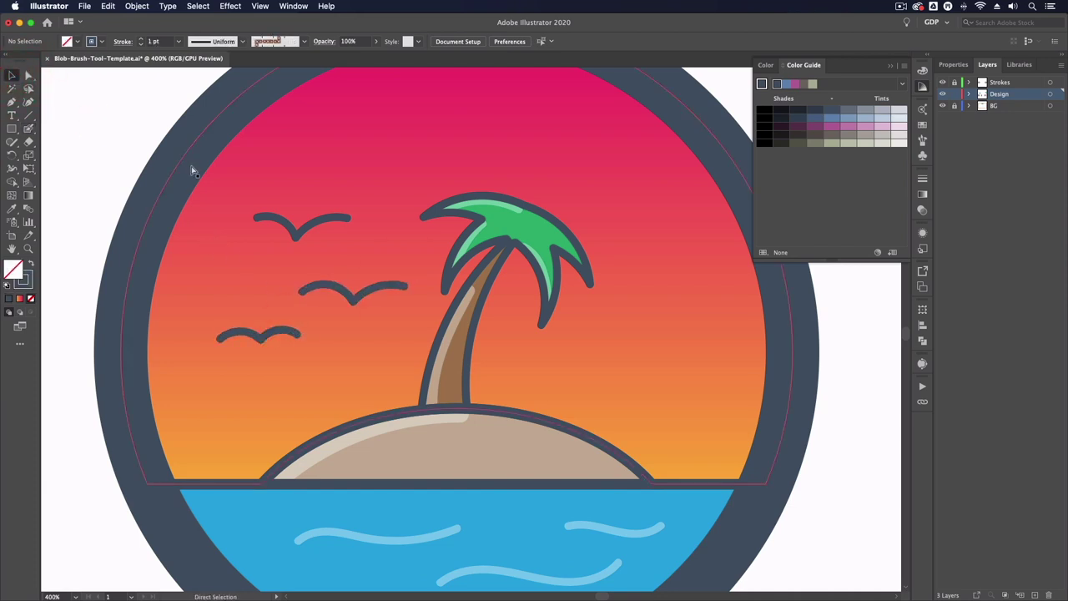
Zoom out and reposition the view to see the whole badge with its three birds.
key("super+minus")
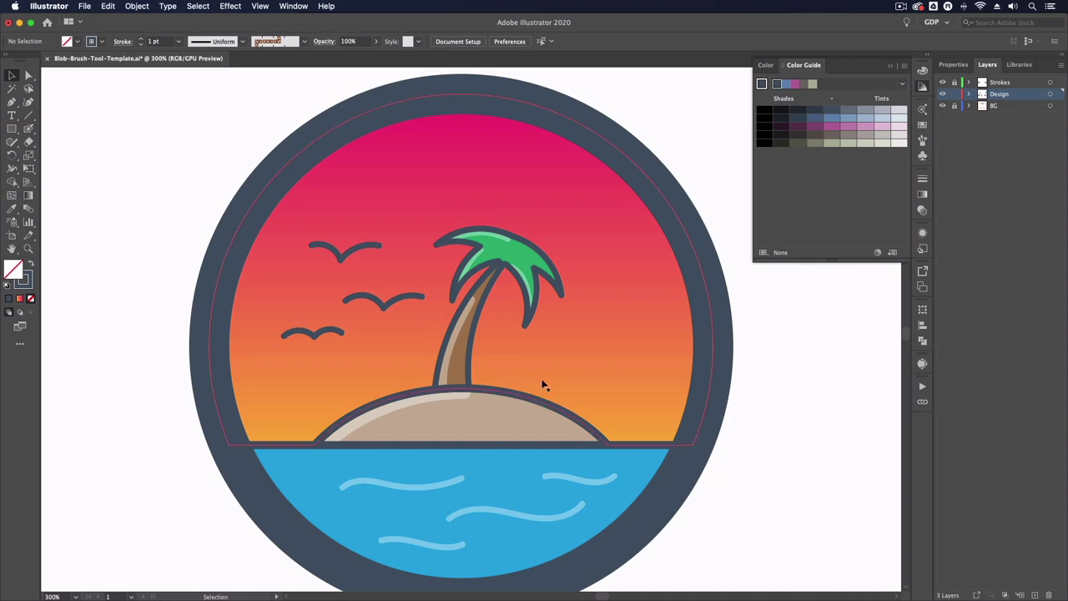
left_click_drag(628, 398, 493, 369)
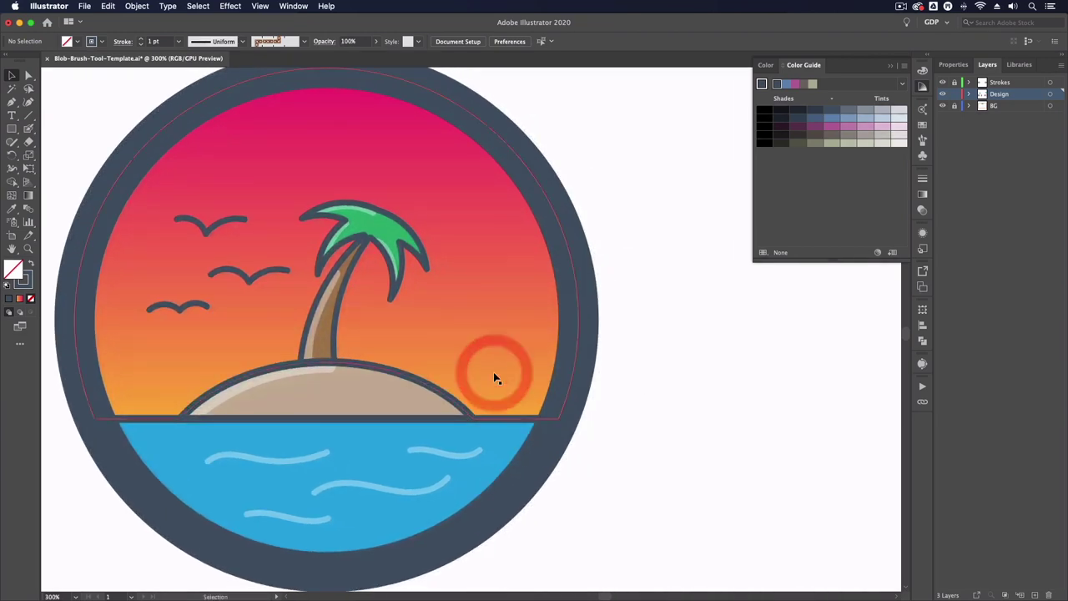
key("super+minus")
left_click_drag(684, 330, 431, 339)
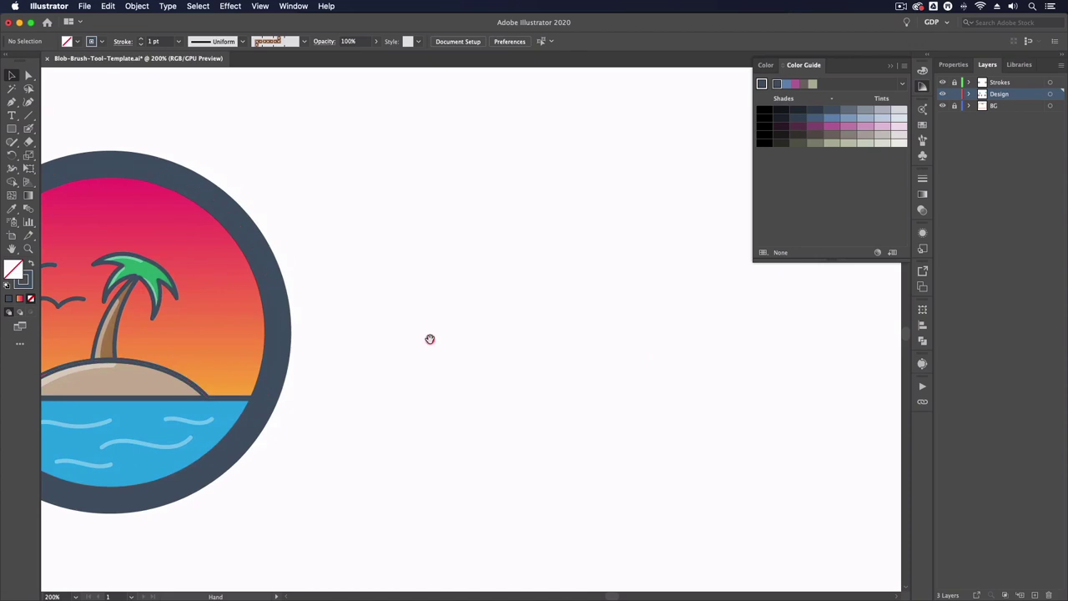
key("super+minus")
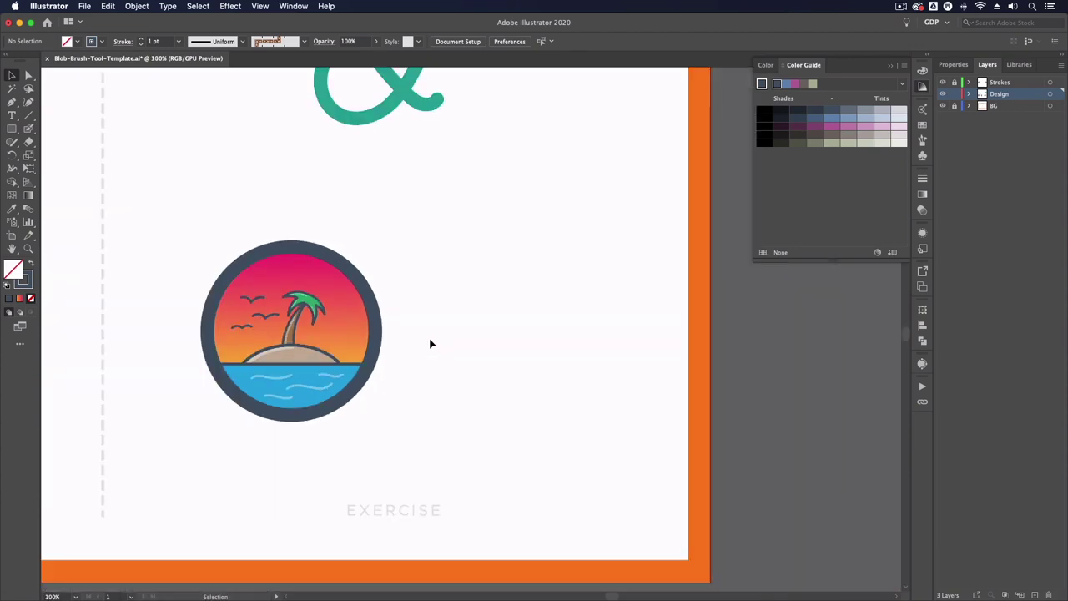
left_click_drag(513, 339, 493, 341)
key("super+plus")
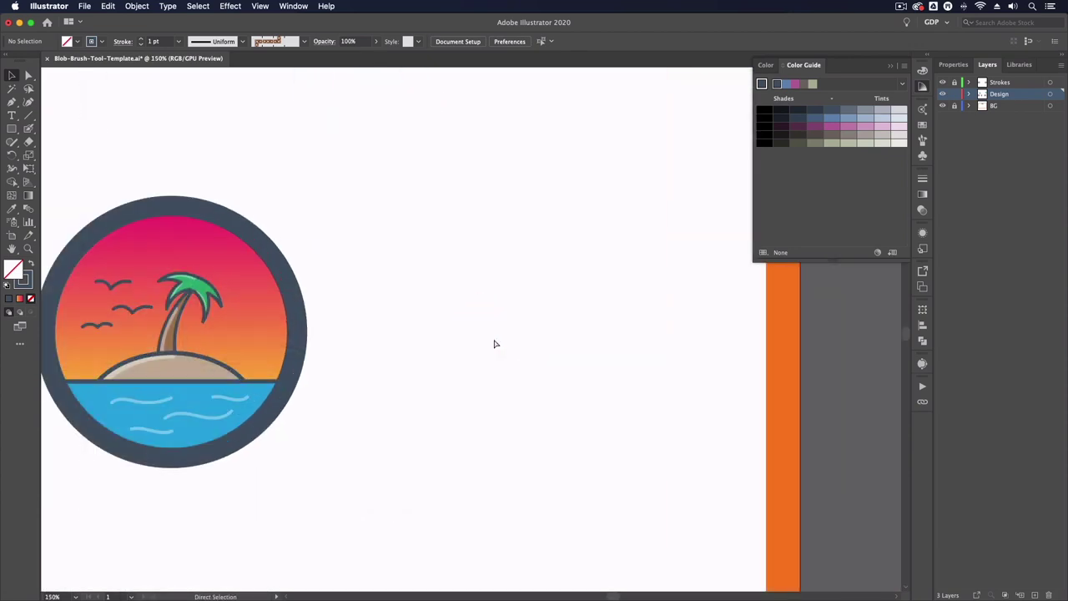
In Blob Brush options, set Size to 10 pt varying by Pressure with 10 pt Variation.
double_click(29, 129)
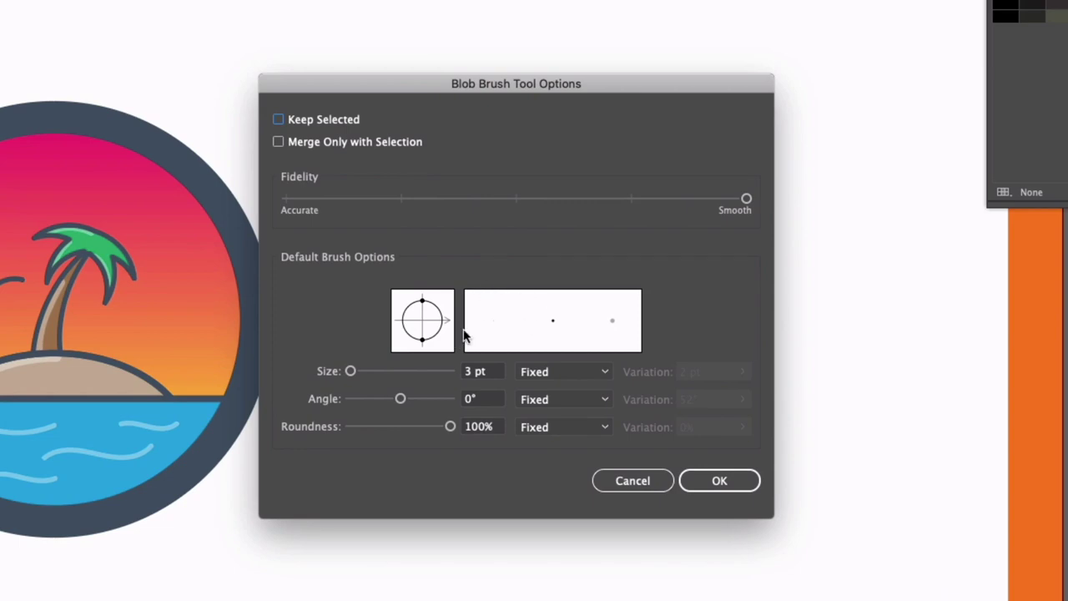
left_click(592, 371)
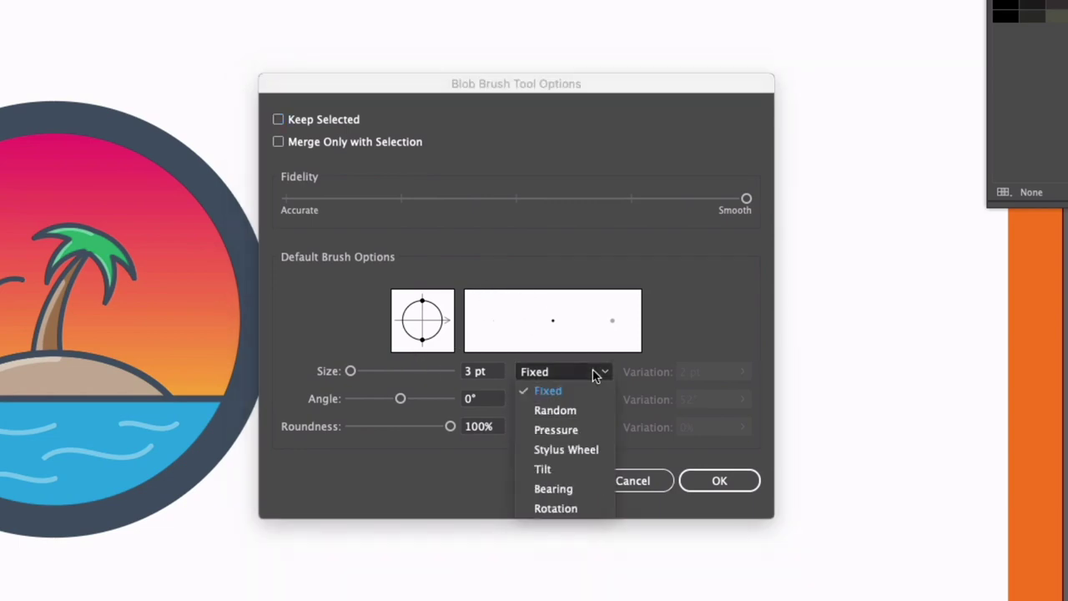
left_click(584, 429)
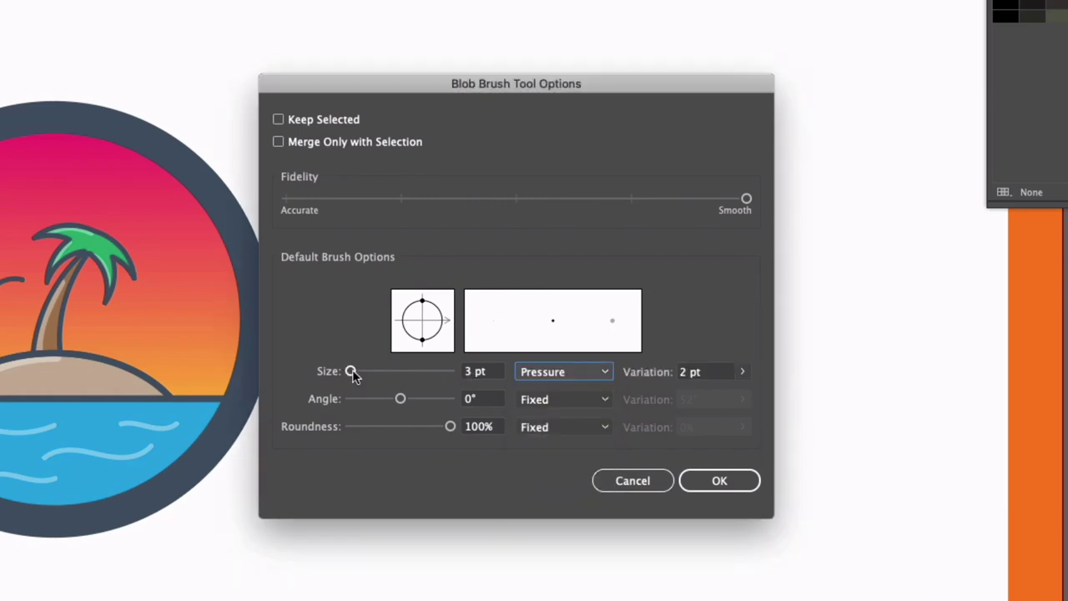
left_click_drag(352, 375, 354, 375)
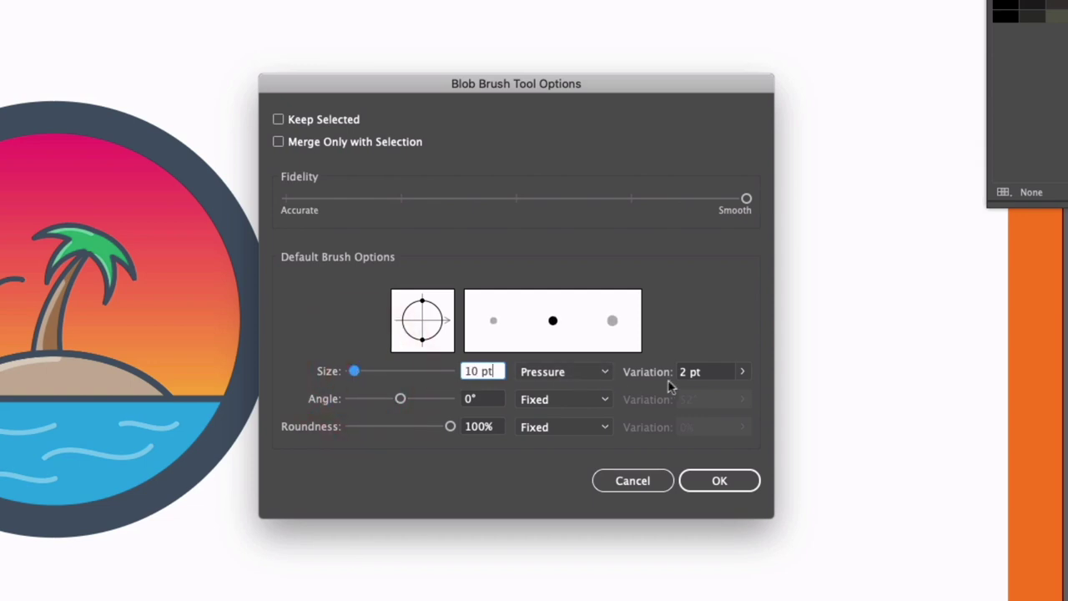
left_click(742, 371)
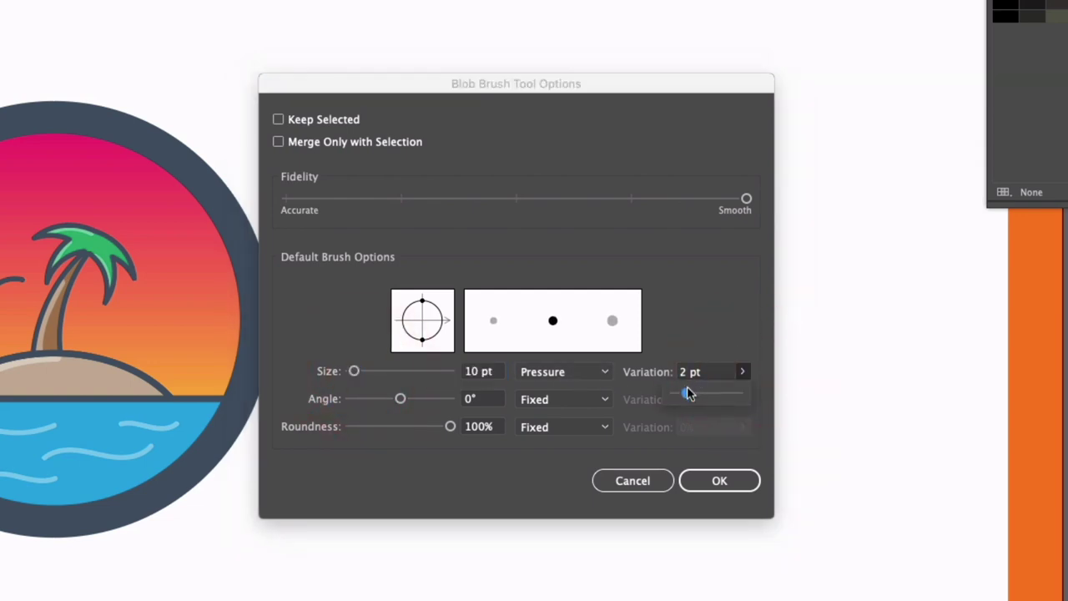
left_click_drag(686, 393, 741, 393)
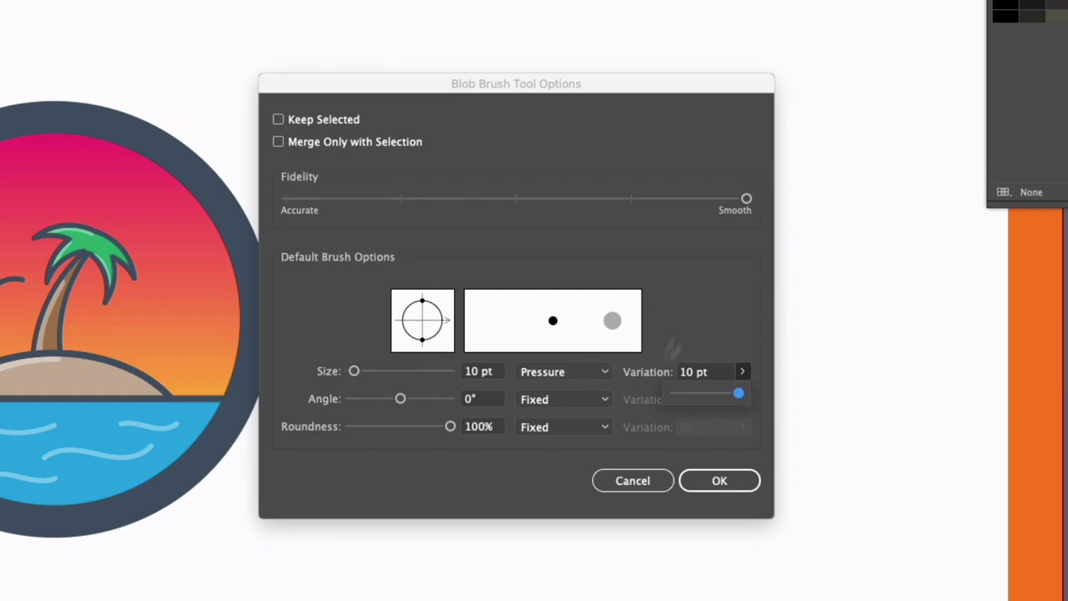